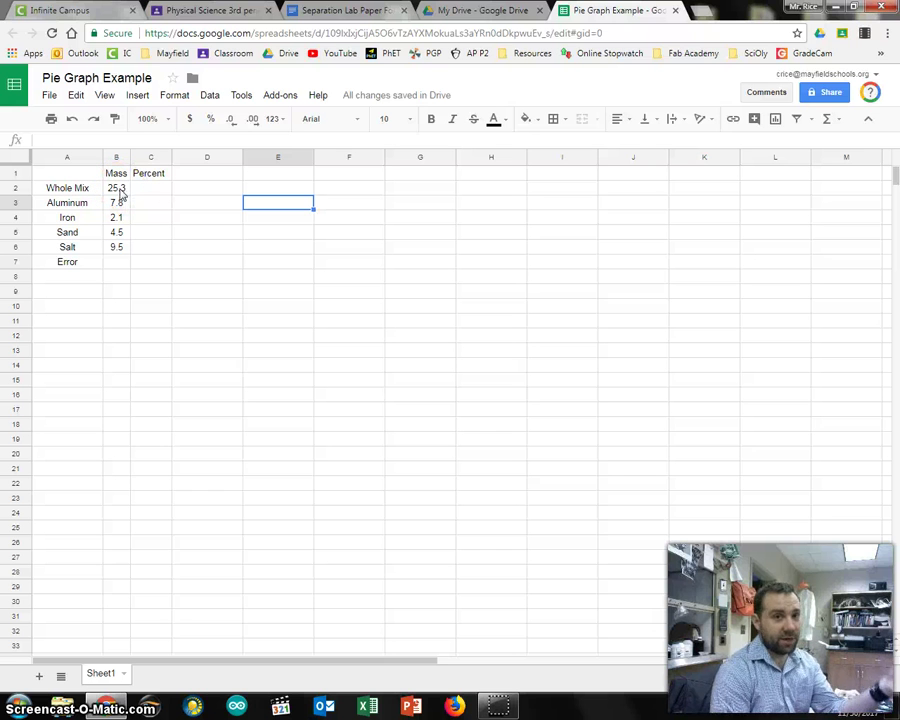
Step: Review the mass entries for the whole mix and each component, ending at the empty Error mass cell B7
left_click(120, 192)
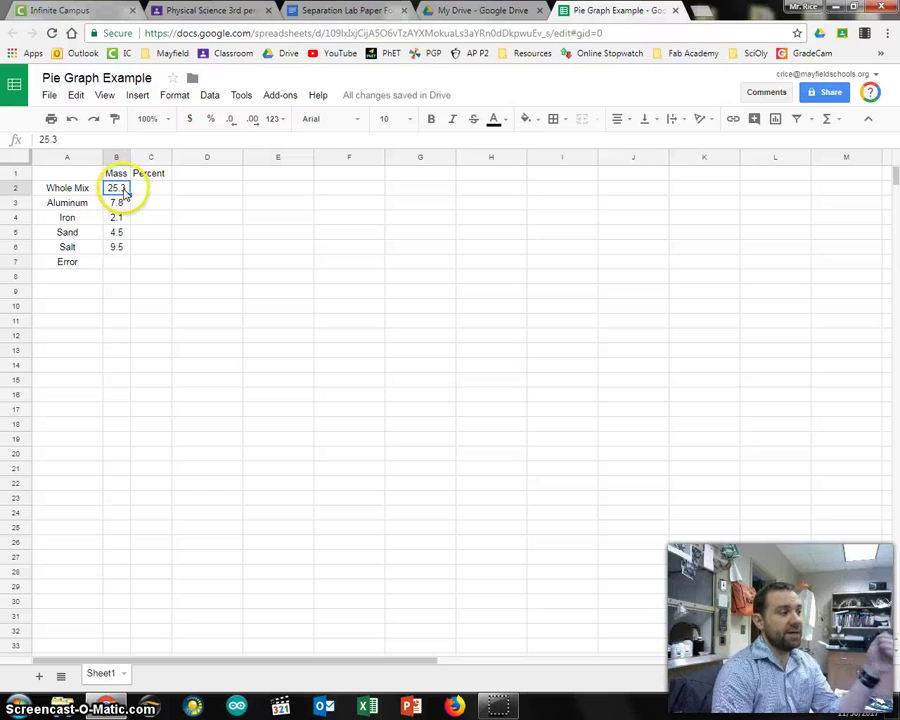
left_click(120, 203)
left_click(122, 218)
left_click(123, 233)
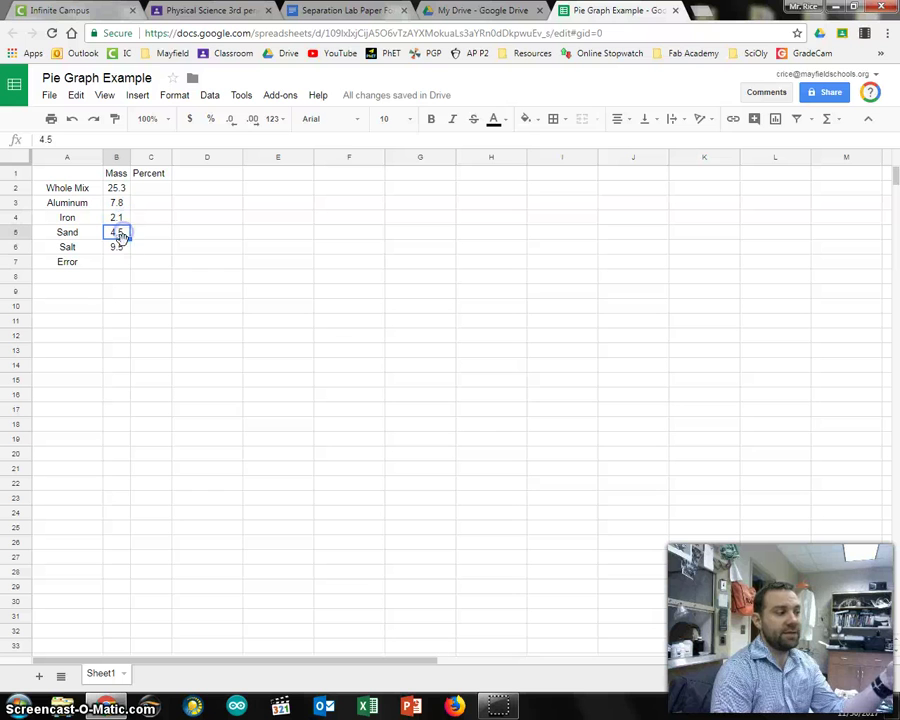
left_click(123, 248)
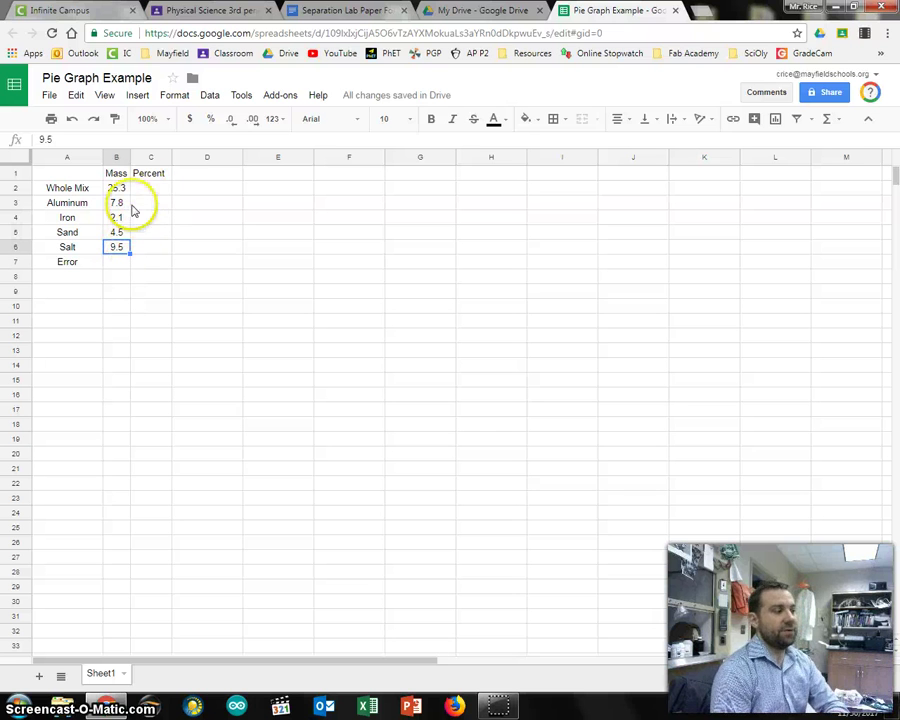
left_click(74, 263)
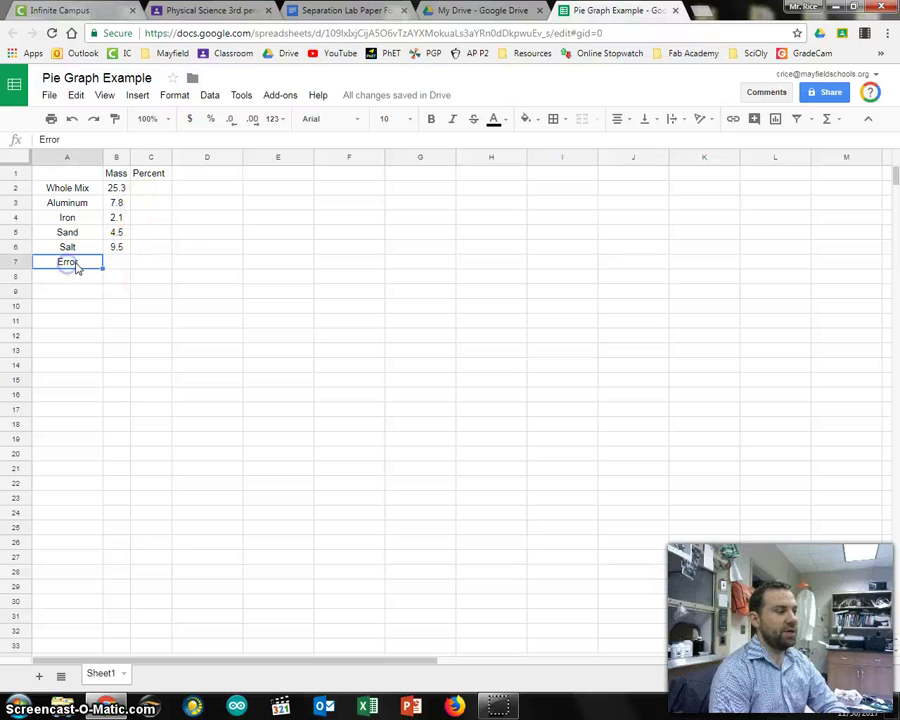
left_click(124, 263)
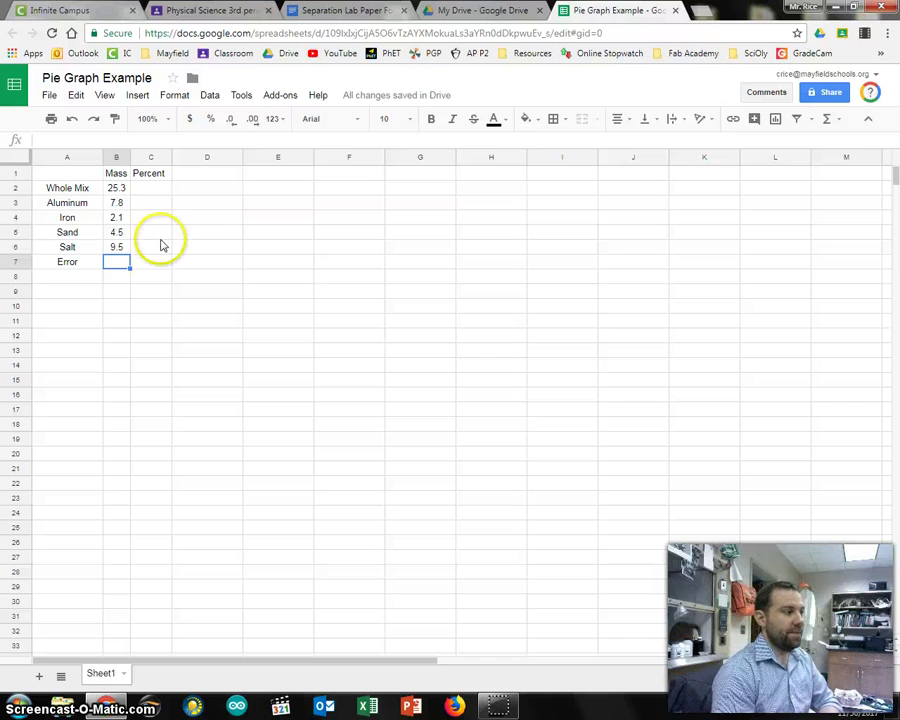
Step: Change the column header in B1 to "Mass (g)"
left_click(117, 174)
left_click(82, 140)
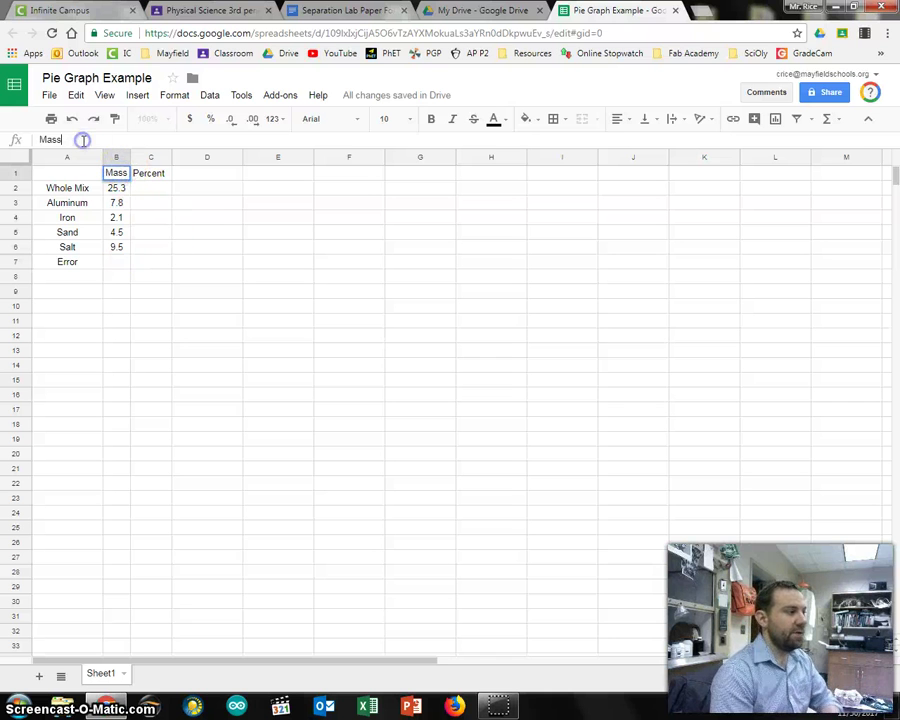
type("(g")
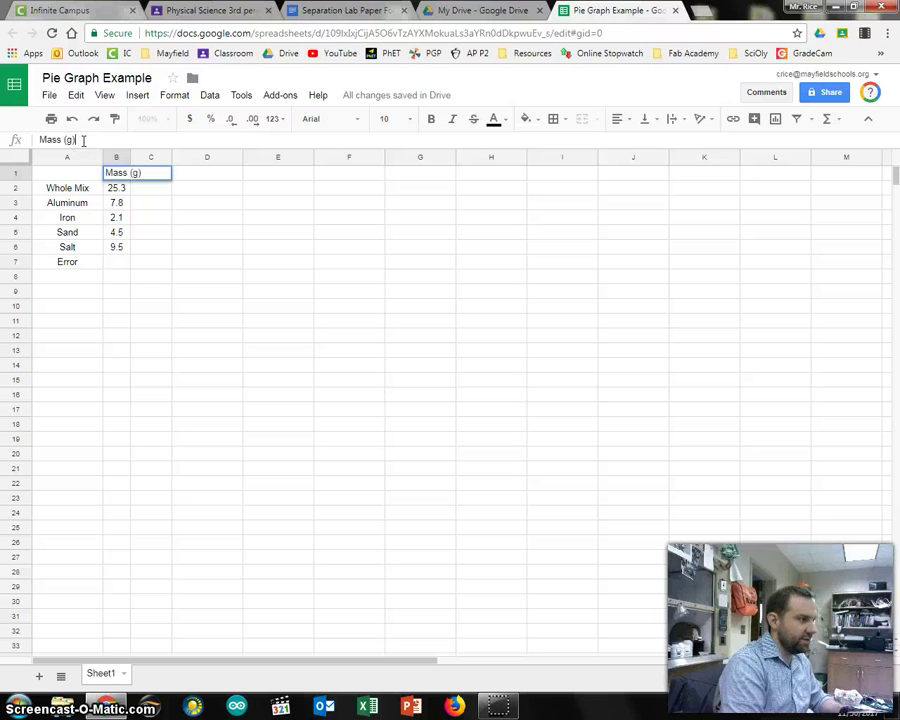
key("Return")
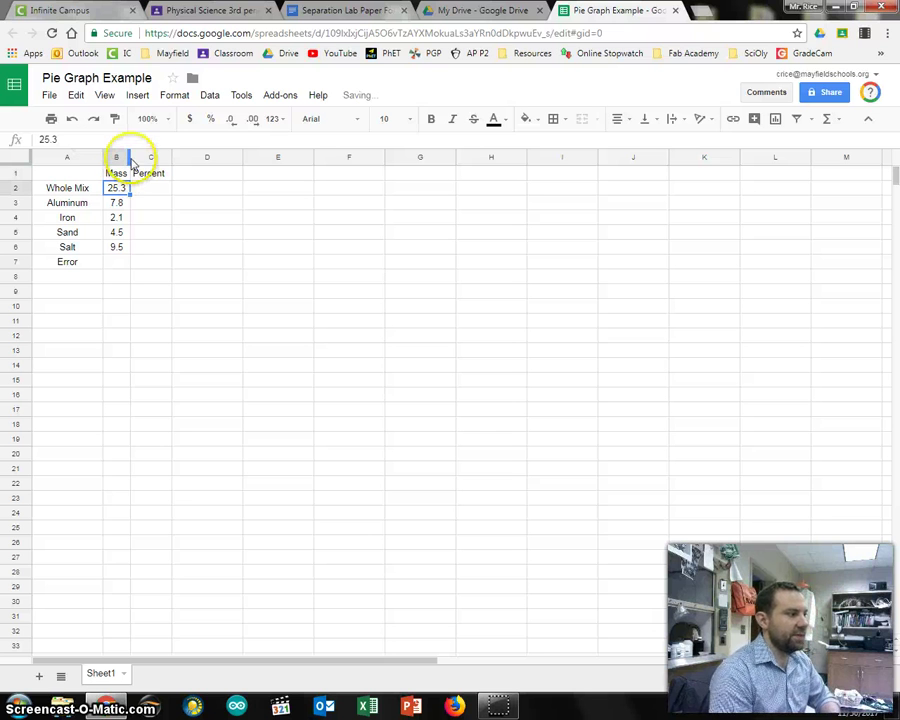
Step: Widen column B so the whole mass header fits
left_click(125, 157)
left_click_drag(128, 157, 144, 157)
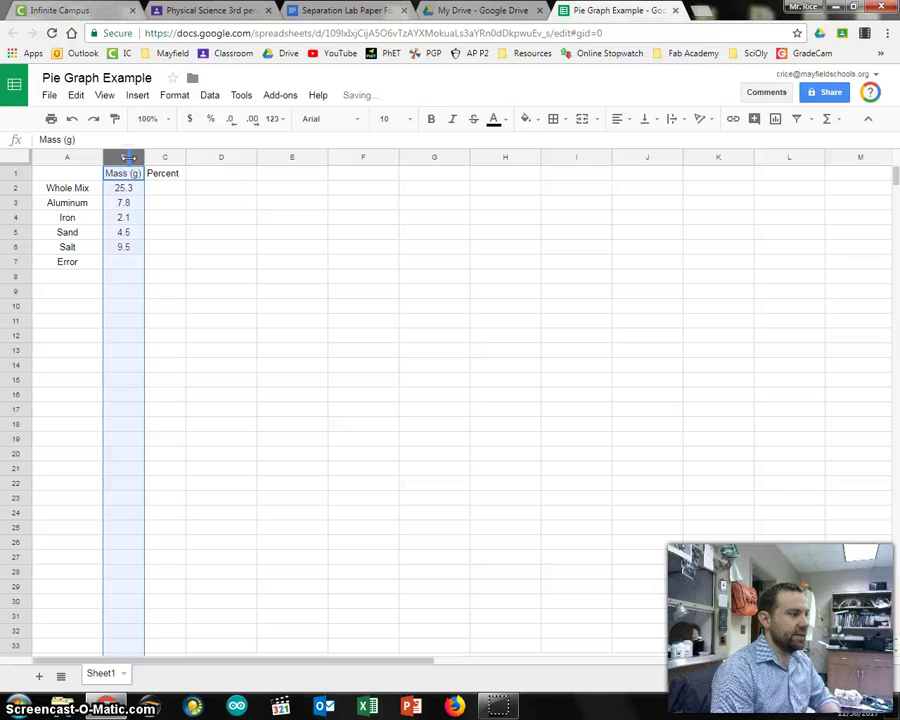
left_click(216, 200)
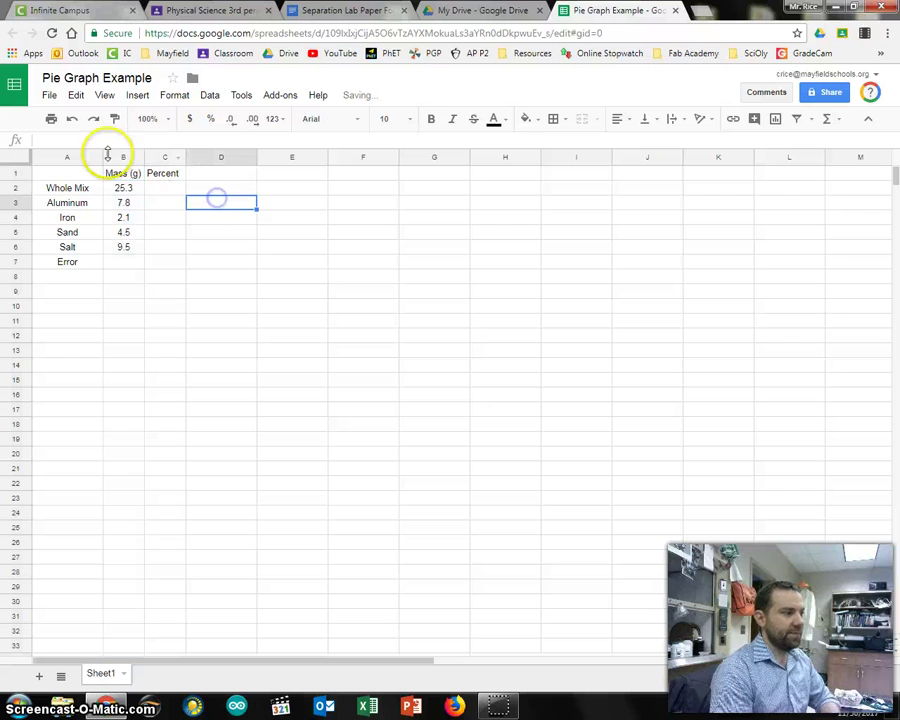
Step: Enter a formula in the Error mass cell B7 that adds the four component masses, =sum(B3:B6)
left_click(123, 263)
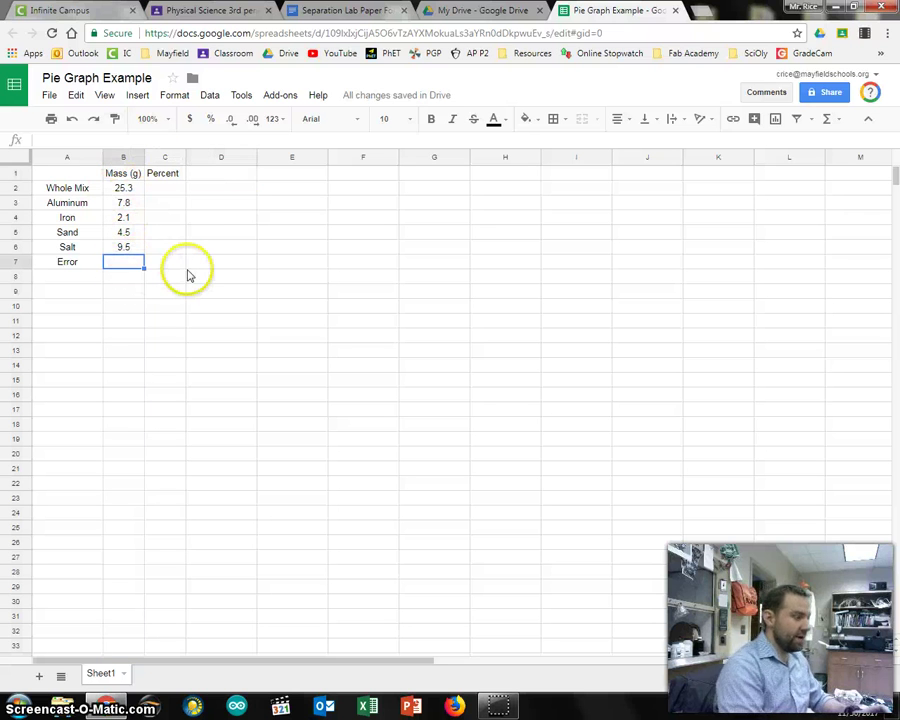
type("=sum")
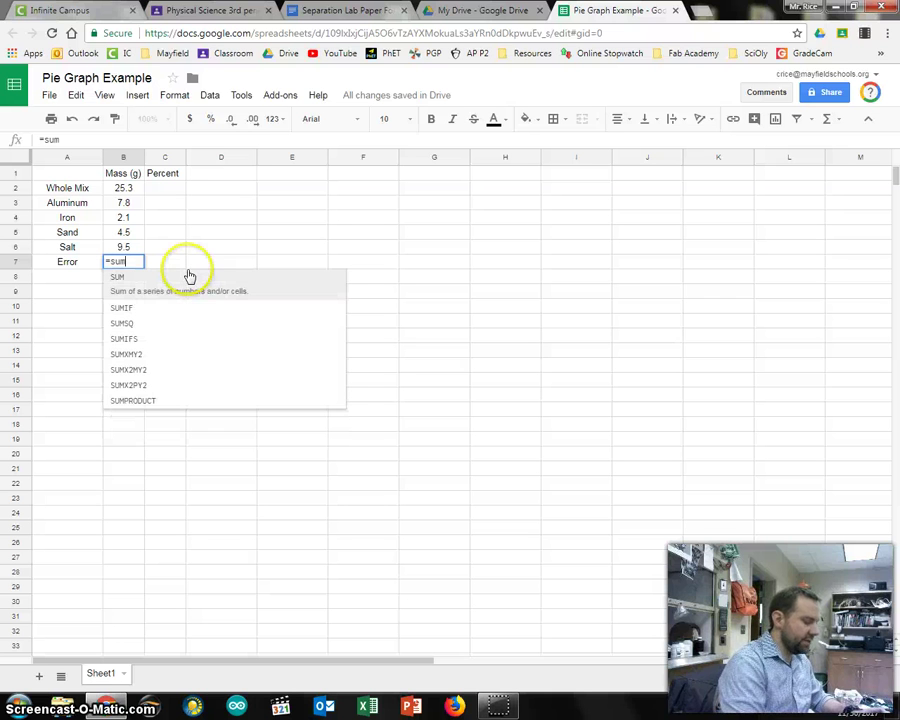
type("(")
left_click_drag(123, 202, 135, 245)
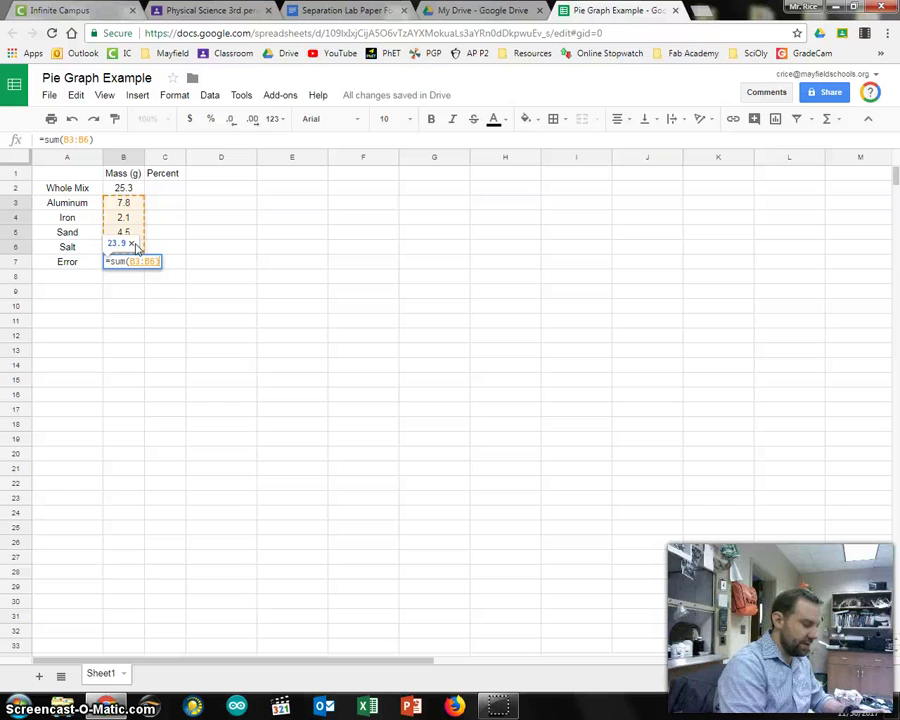
type(")")
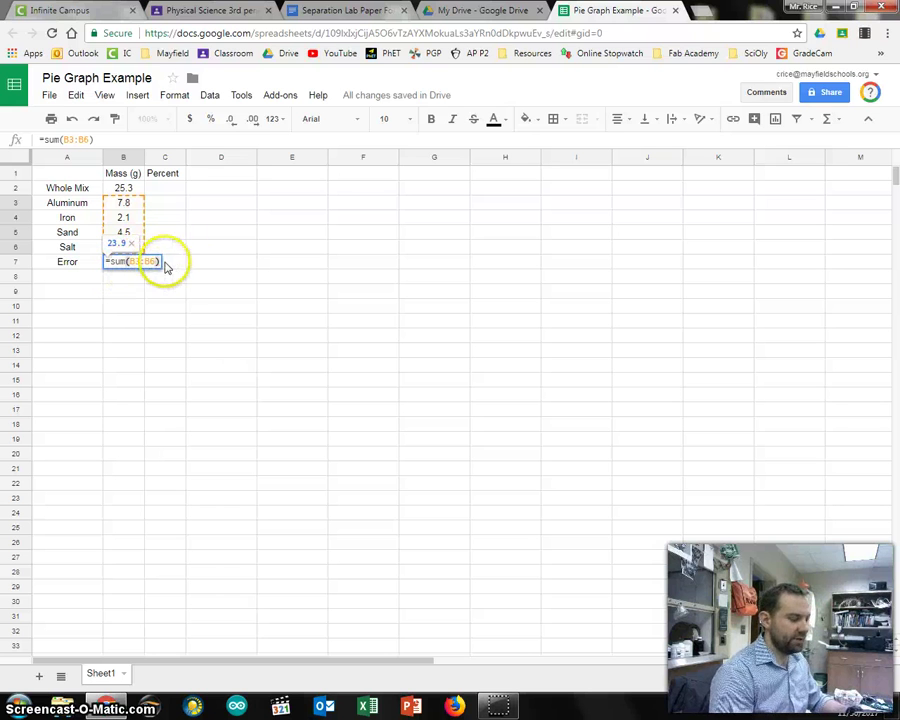
key("Return")
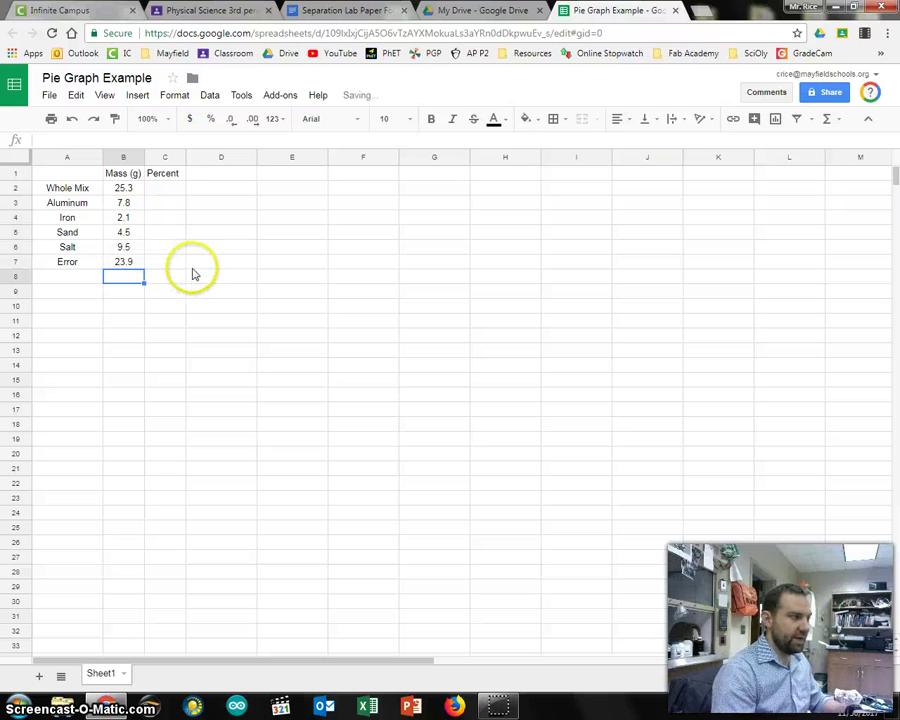
Step: Edit the Error formula in B7 to subtract the component sum from the whole mix mass, =B2-sum(B3:B6)
left_click(130, 262)
left_click_drag(145, 267, 145, 280)
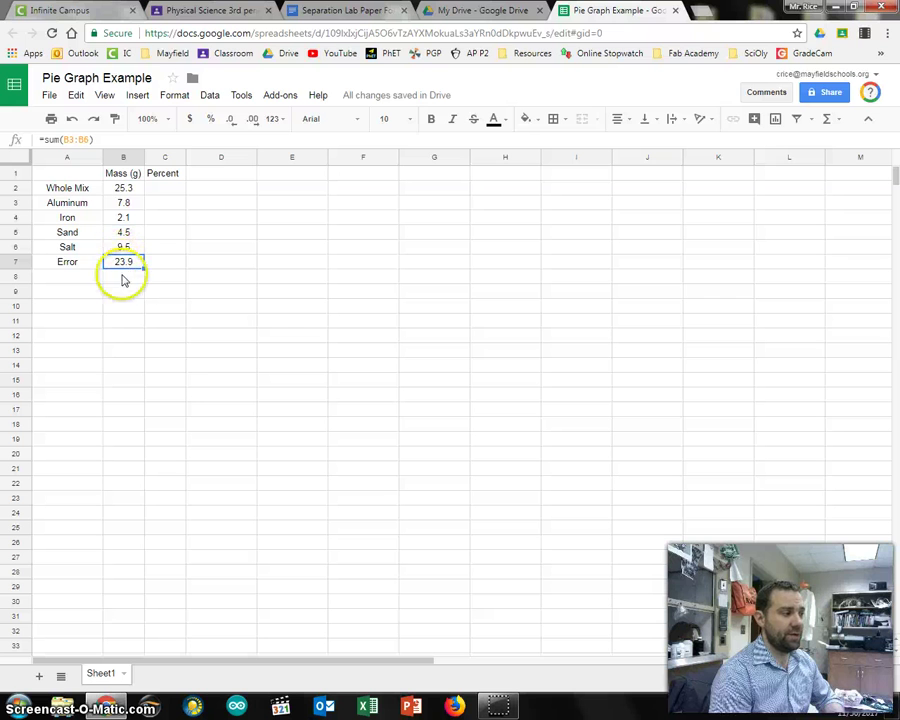
left_click(44, 140)
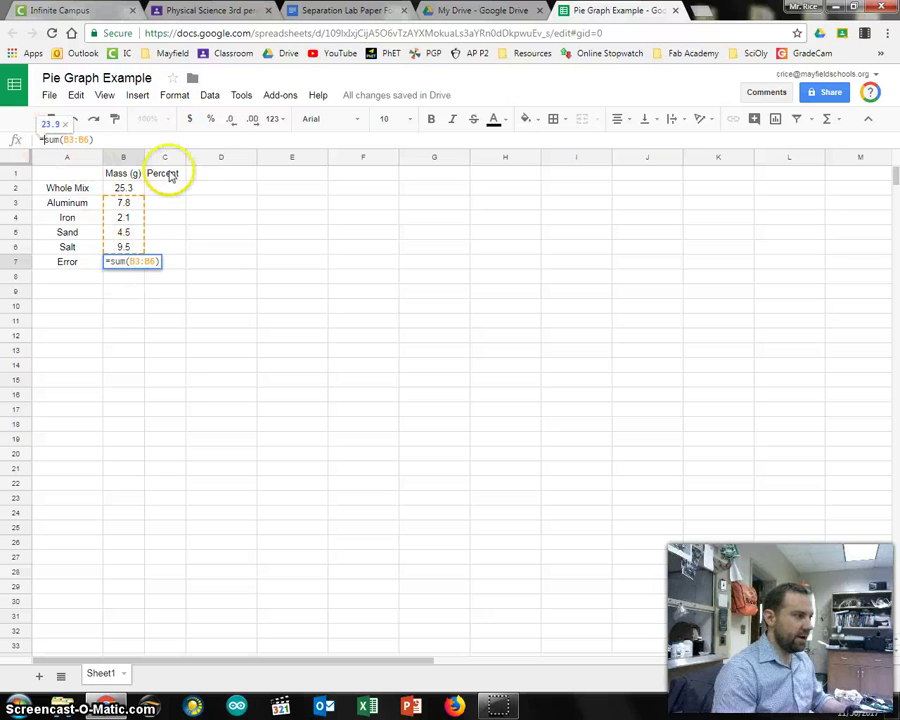
left_click(134, 189)
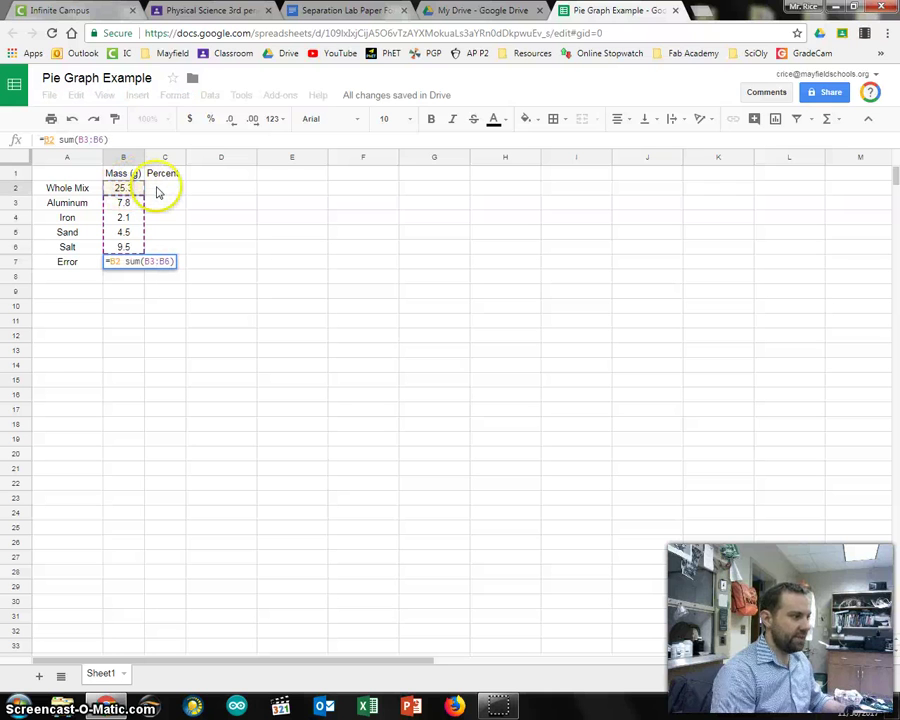
type("-")
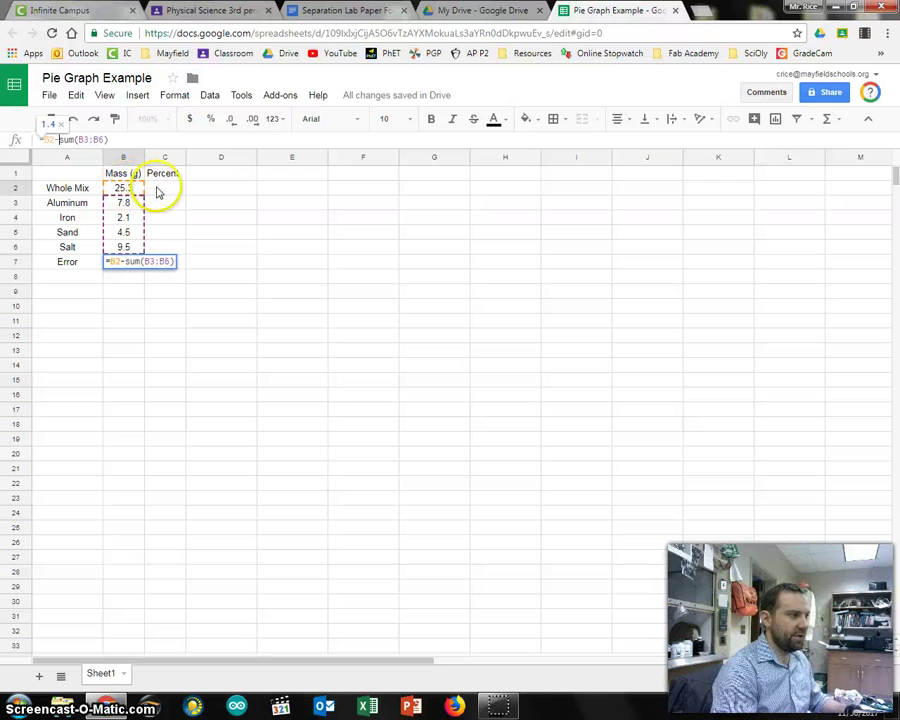
key("Return")
left_click(130, 262)
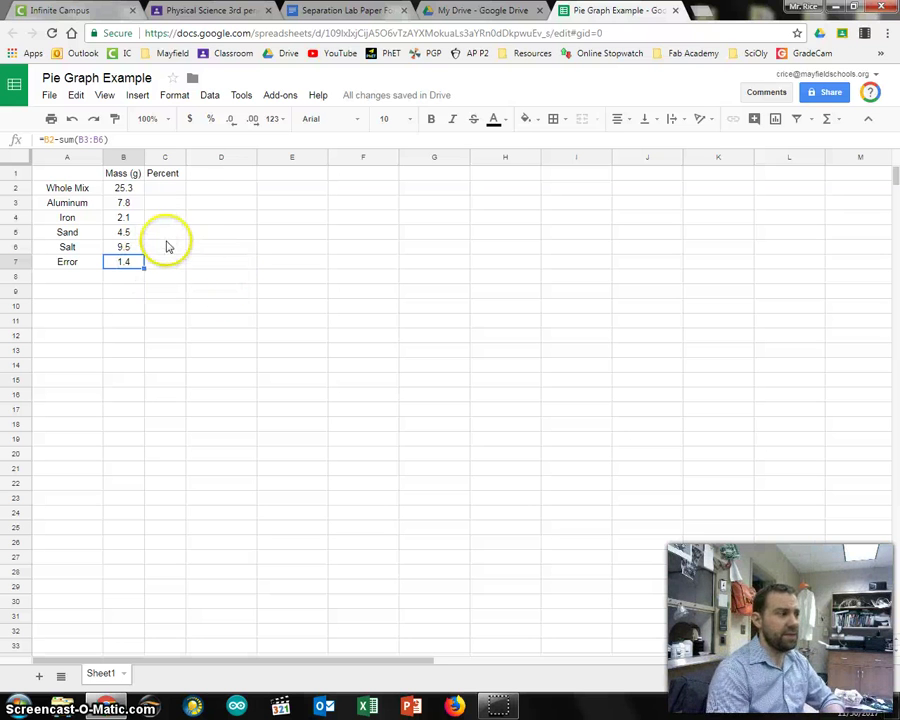
Step: Go through the aluminum, iron, sand and salt masses and check the Error formula in B7
left_click(135, 203)
left_click(135, 218)
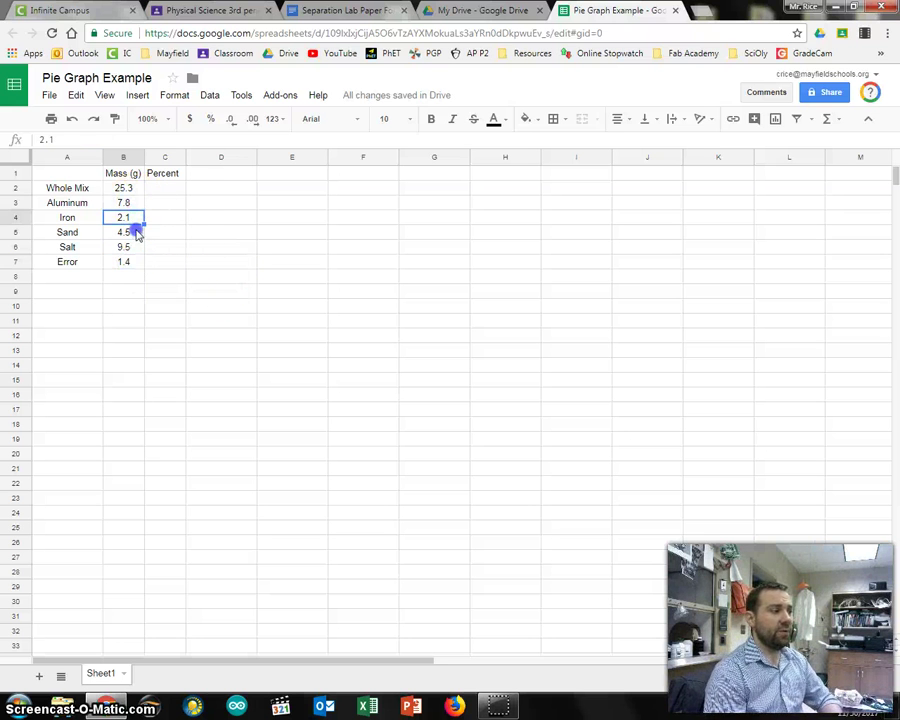
left_click(135, 232)
left_click(137, 247)
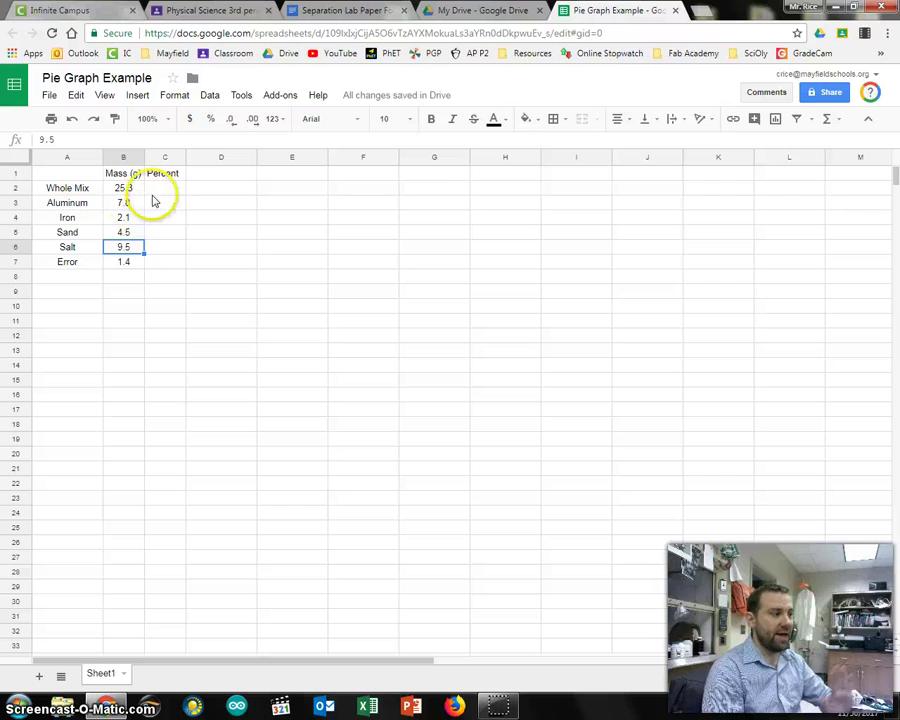
left_click(125, 258)
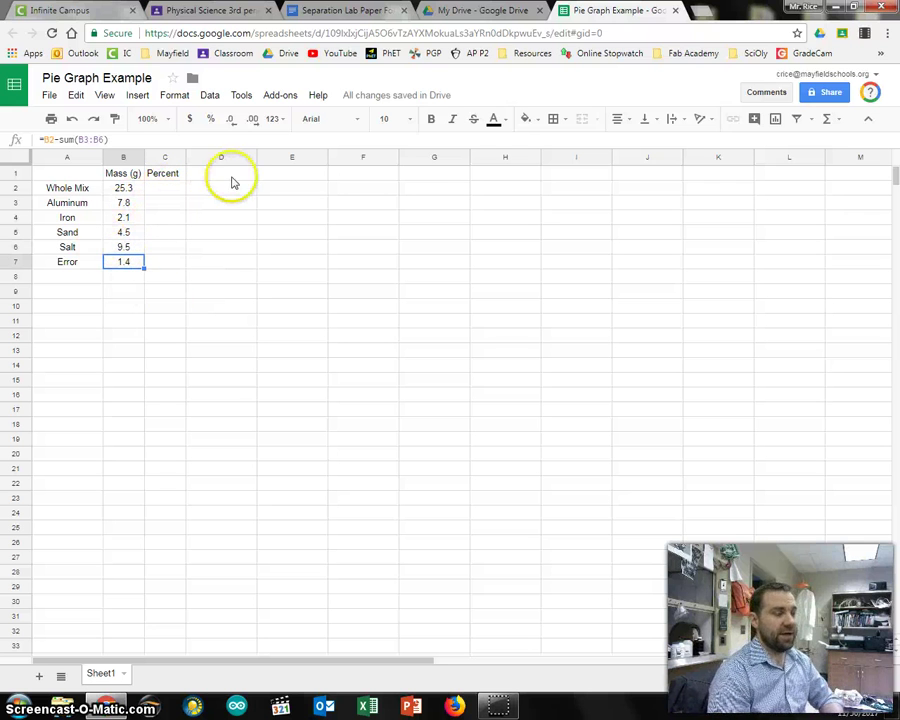
Step: Enter 100% as the Whole Mix percent in C2, using the percent number format
left_click(166, 189)
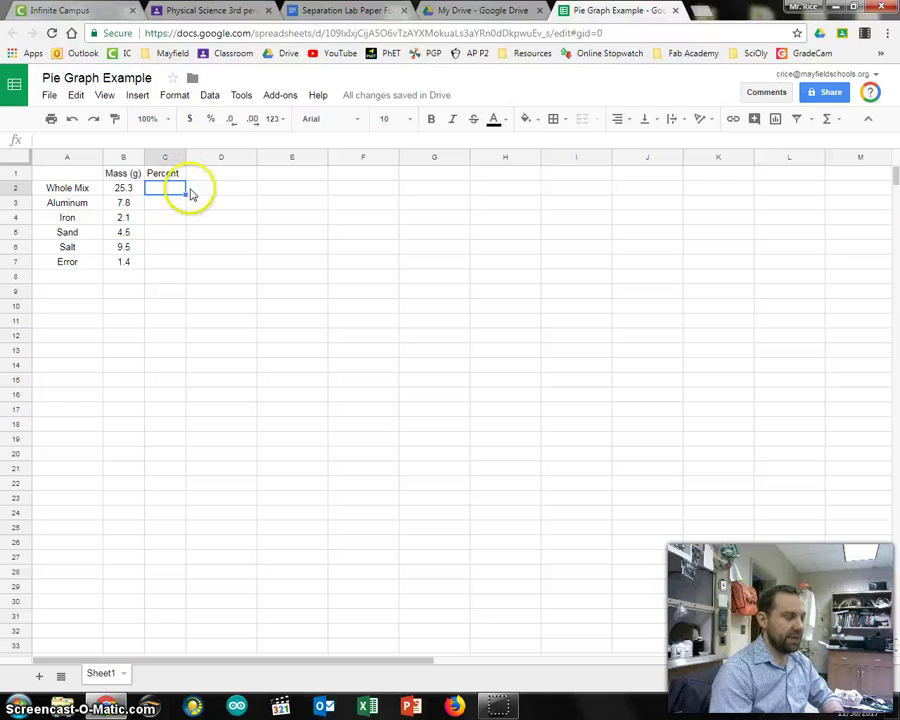
type("100")
key("Return")
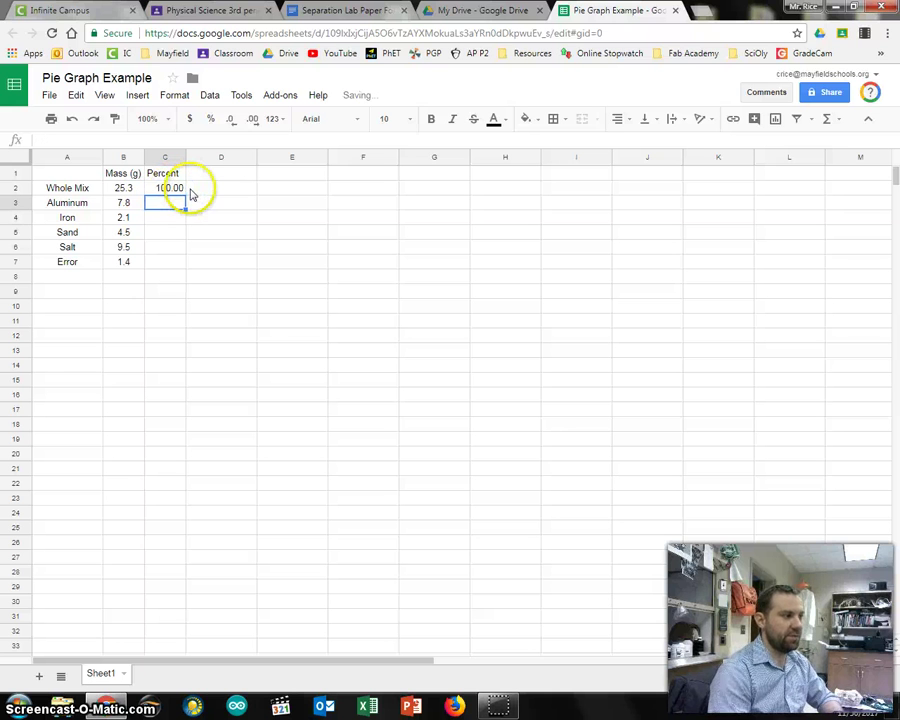
key("Up")
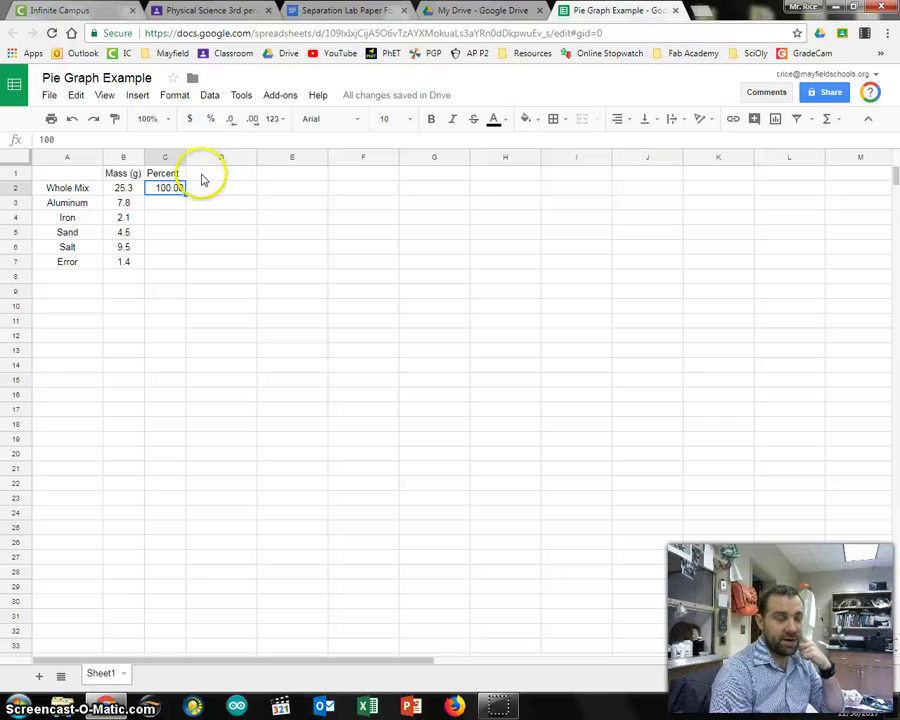
left_click(210, 118)
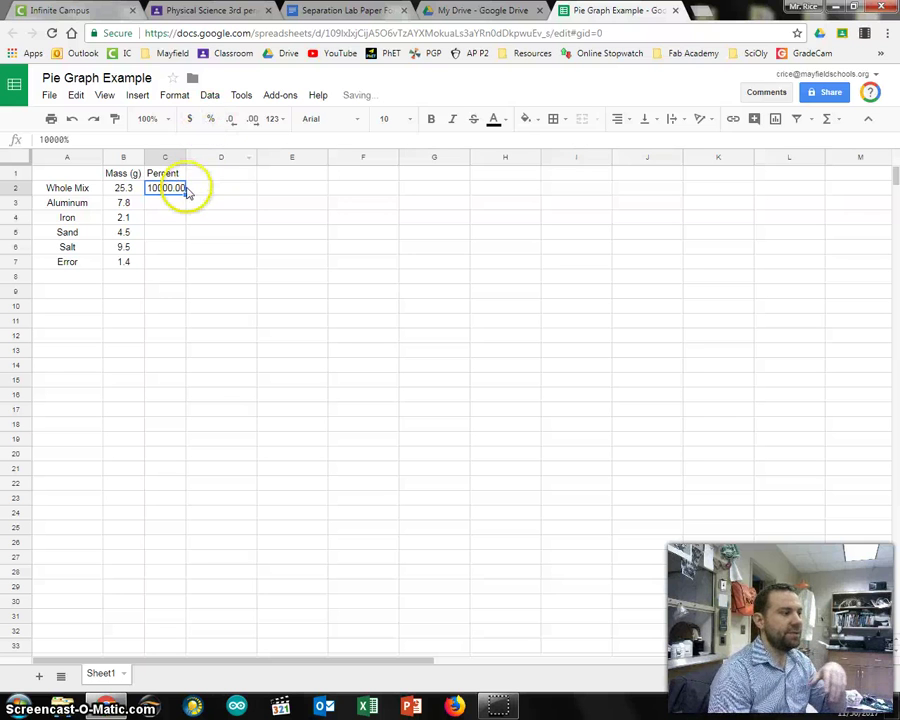
left_click(52, 140)
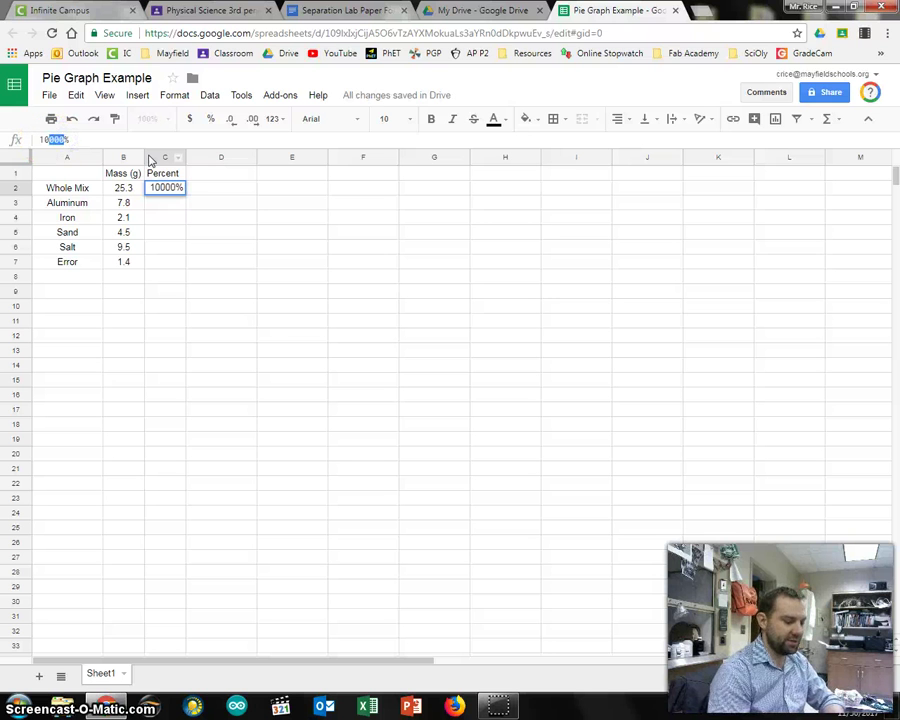
key("Return")
Step: Format the Percent cells C2:C7 as percentages with one decimal place
left_click(170, 190)
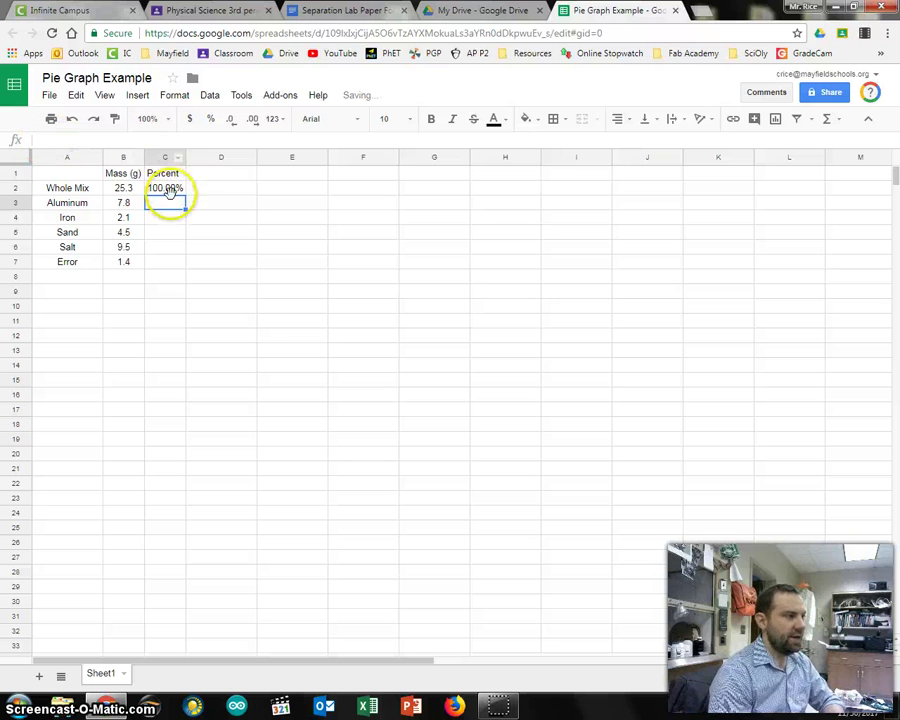
left_click_drag(165, 192, 171, 265)
left_click(207, 120)
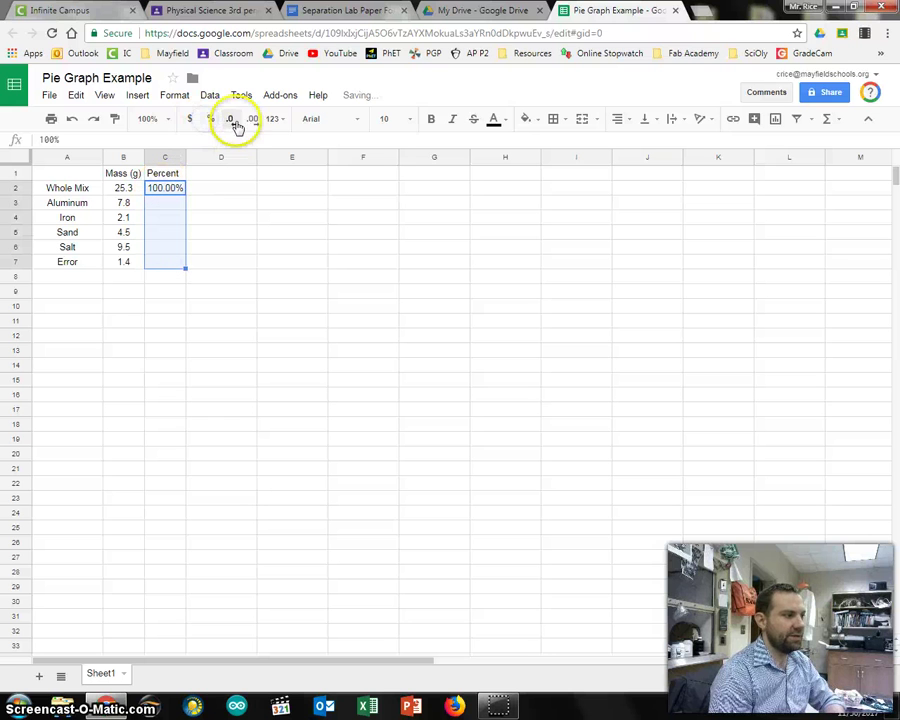
left_click(231, 120)
left_click(231, 120)
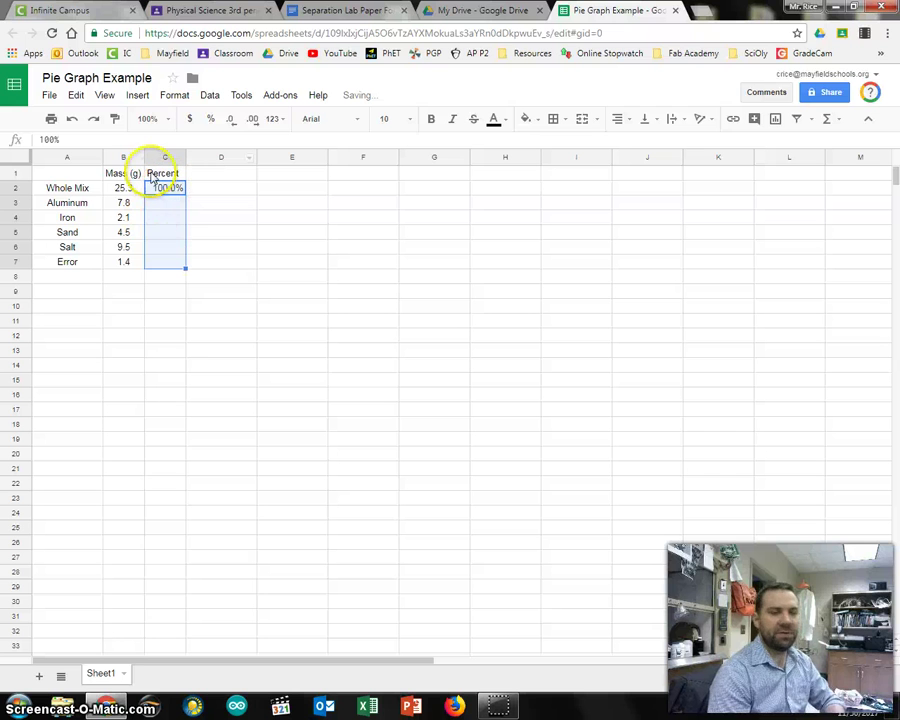
left_click(211, 206)
Step: Enter the Aluminum percent formula =B3/$B$2 in C3, with an absolute reference to the whole mix mass
left_click(173, 206)
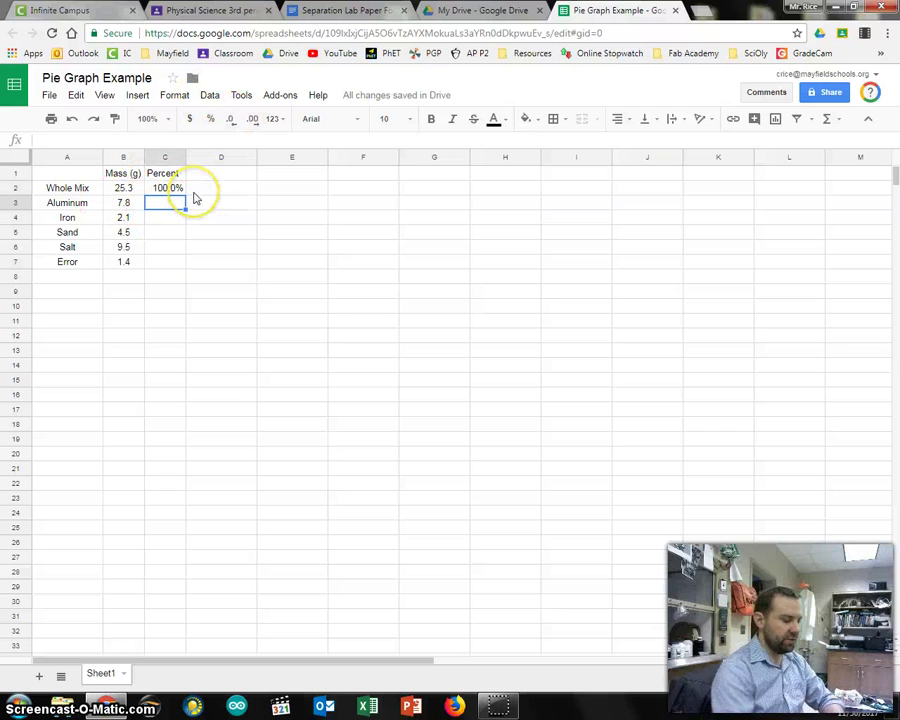
type("=B3")
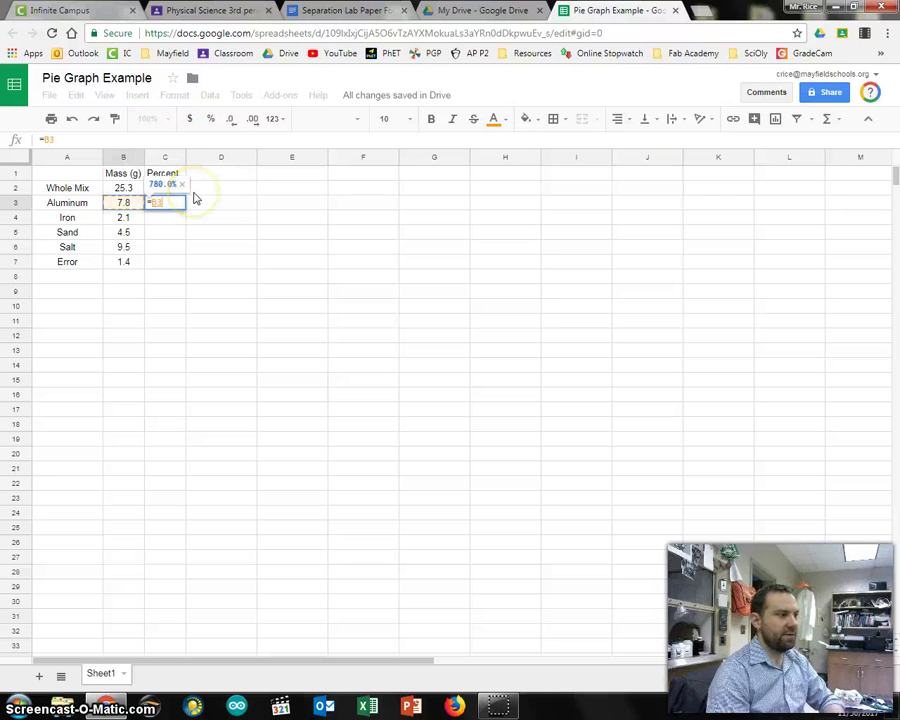
type("/")
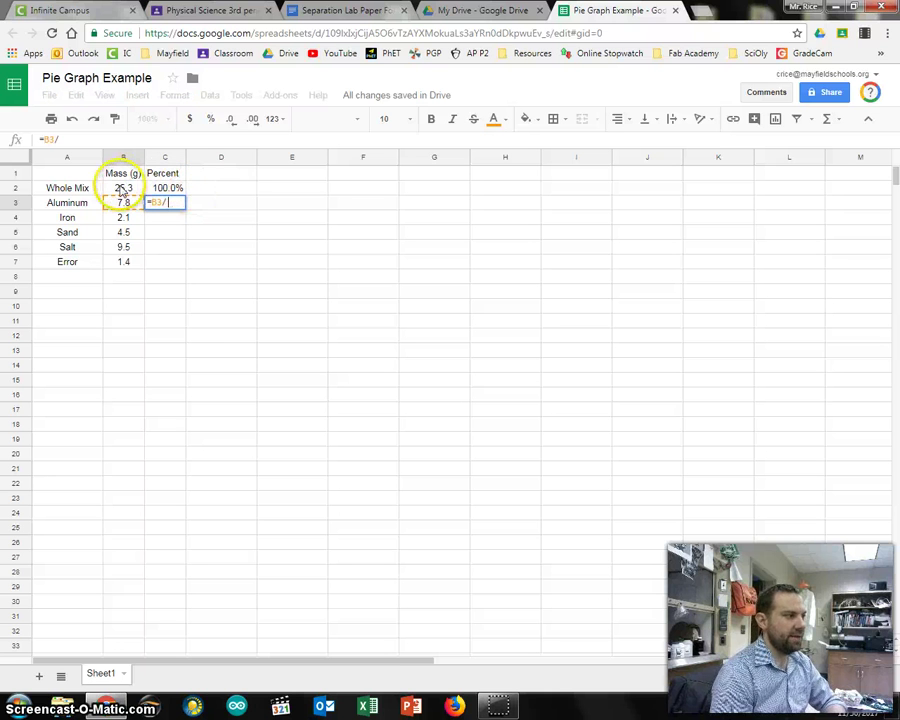
left_click(121, 189)
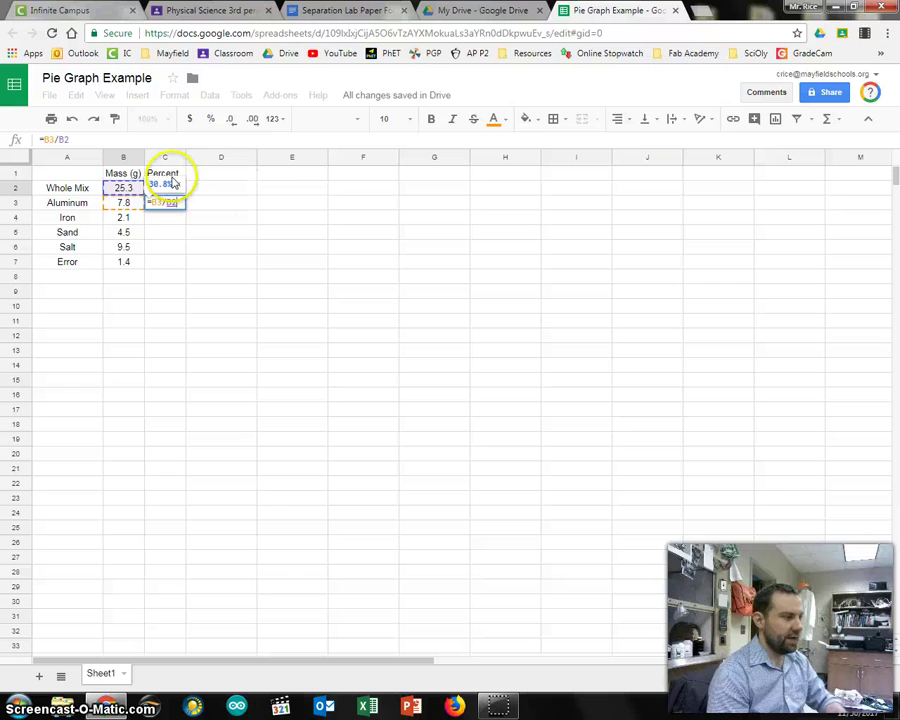
key("F4")
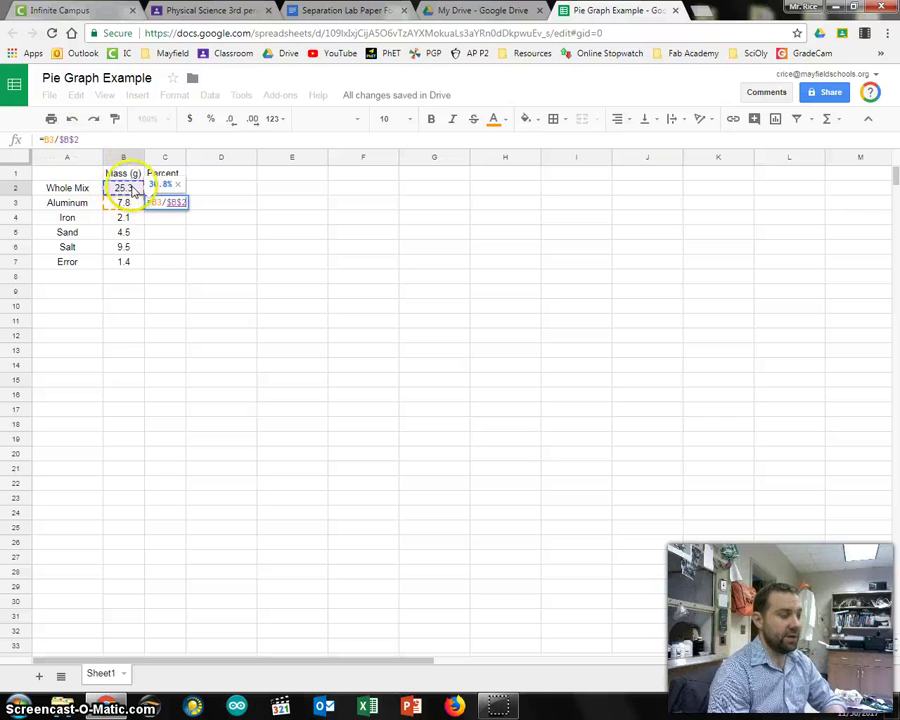
key("Return")
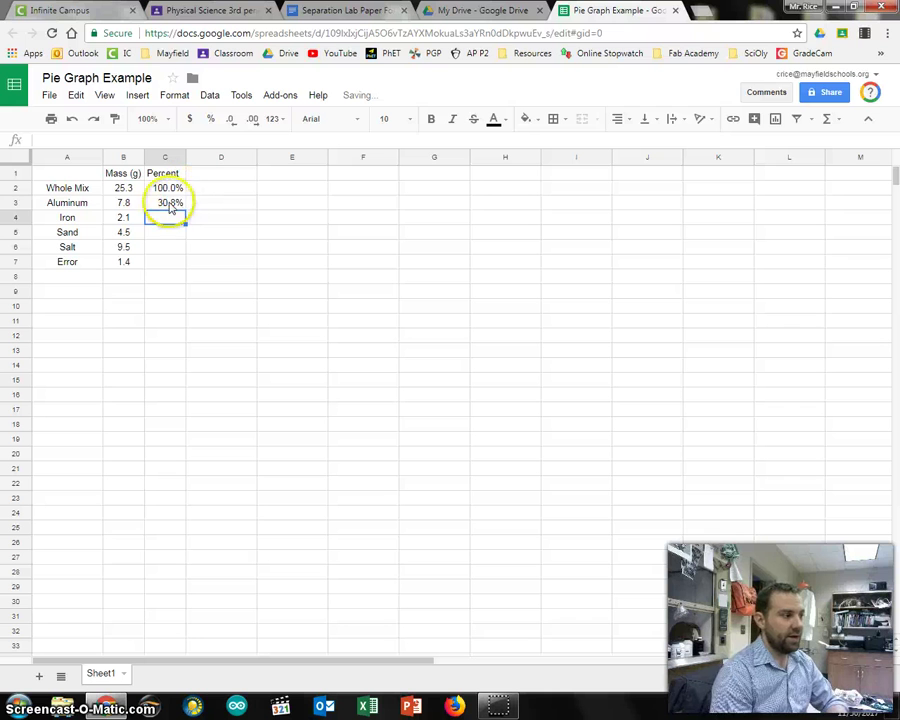
Step: Fill the percent formula from C3 down through C7 for iron, sand, salt and error
left_click(176, 204)
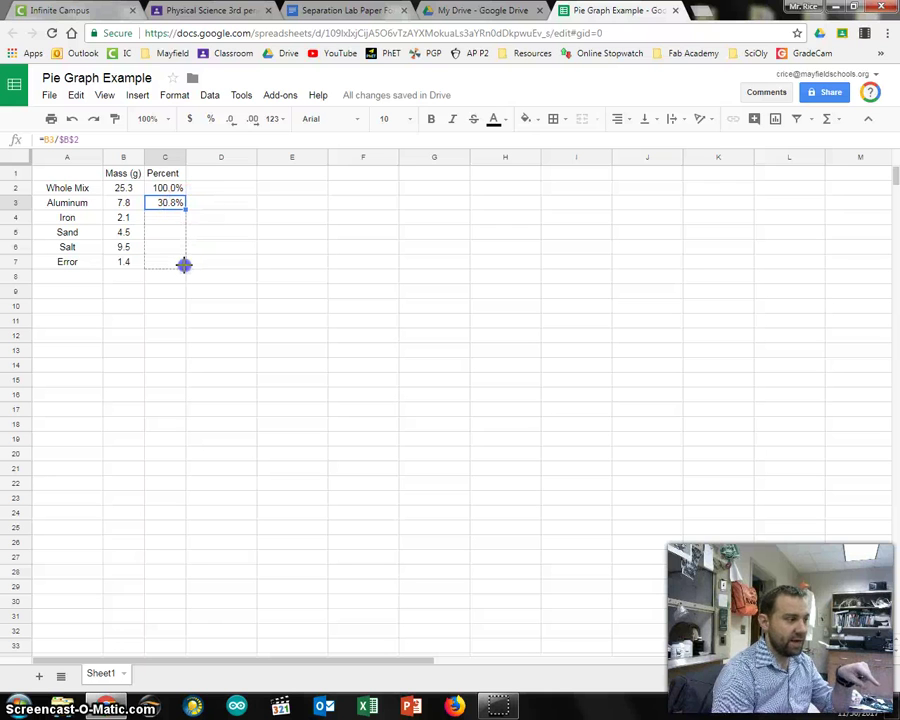
left_click_drag(184, 265, 185, 266)
left_click(204, 221)
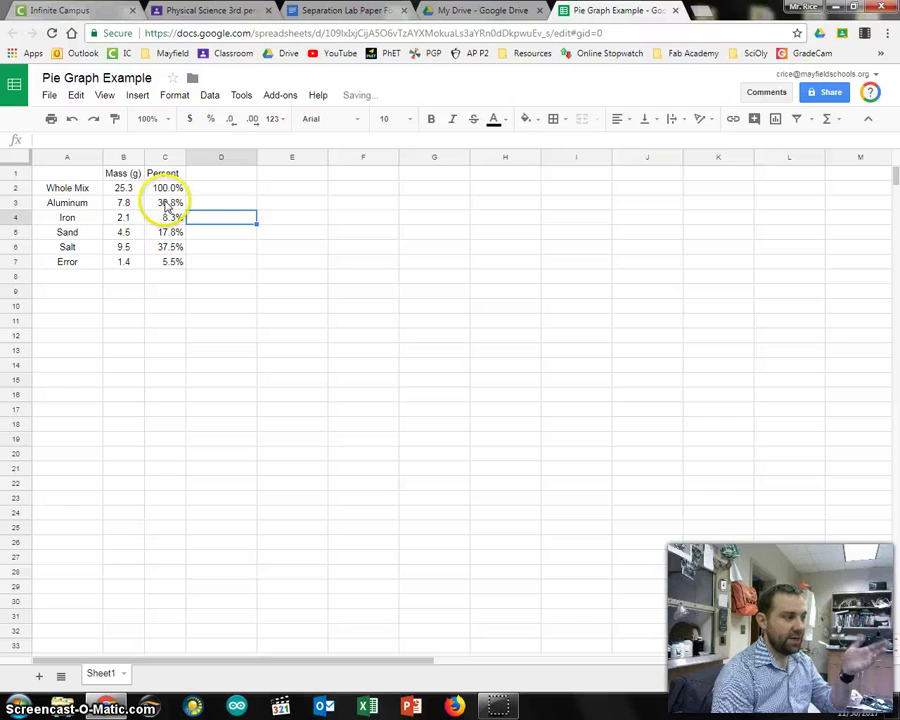
Step: Check which cells the Sand percent formula in C5 refers to
left_click(162, 234)
left_click(210, 138)
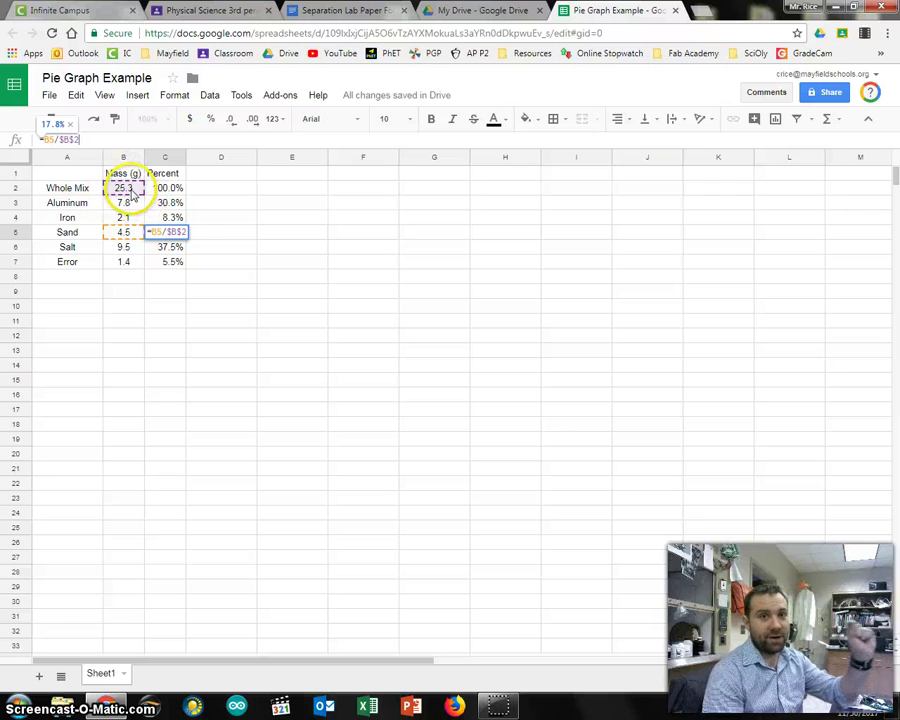
key("Return")
left_click(218, 199)
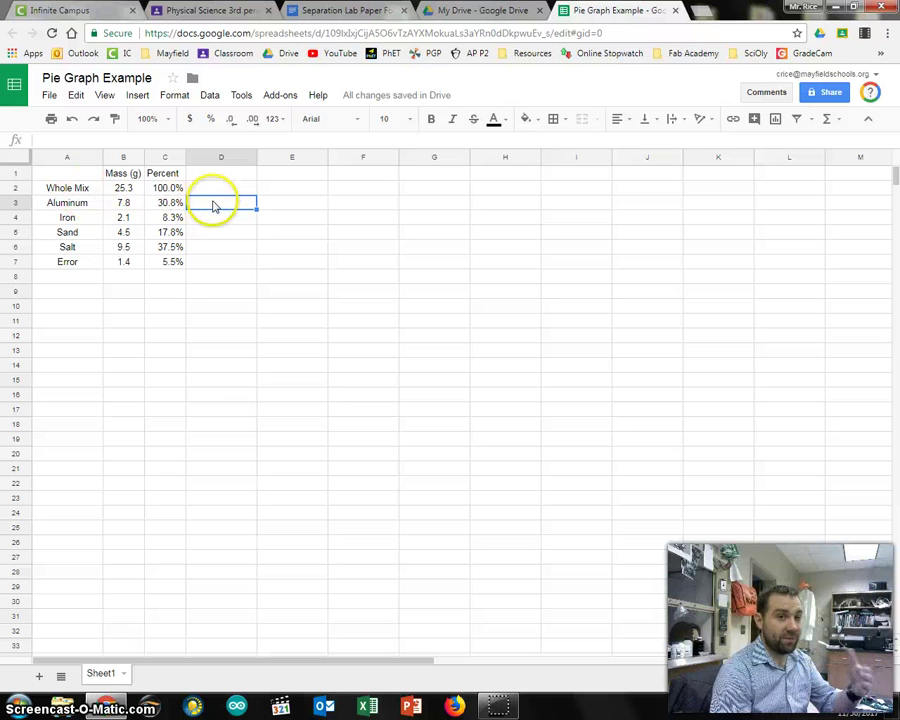
Step: Insert a pie chart from the component names A3:A7 and percents C3:C7, and place it beside the data table, starting at row 3
left_click_drag(84, 205, 85, 263)
left_click_drag(165, 203, 177, 266)
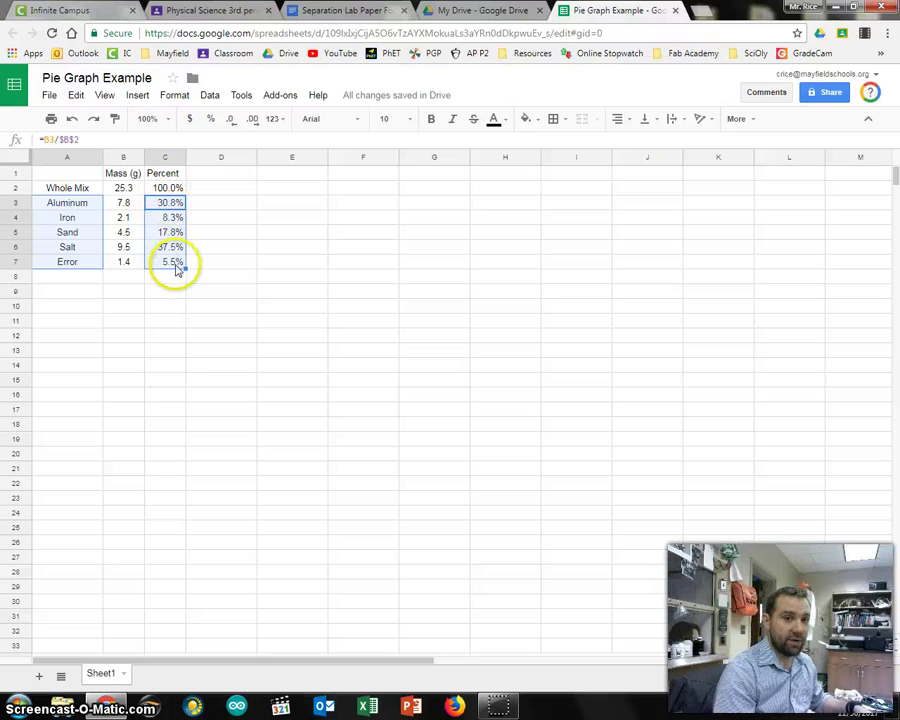
left_click(137, 97)
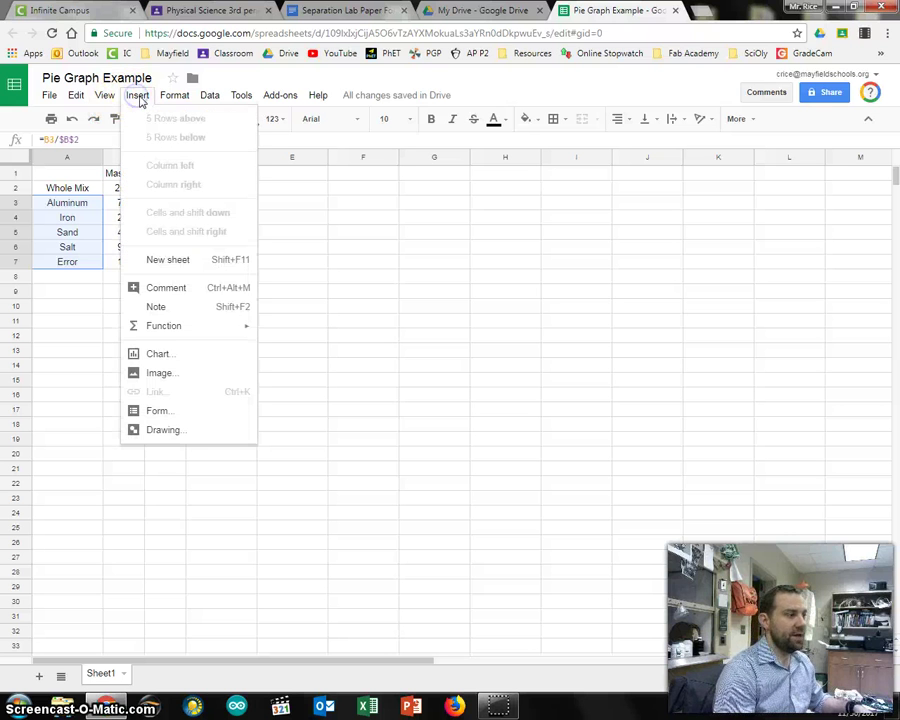
left_click(193, 356)
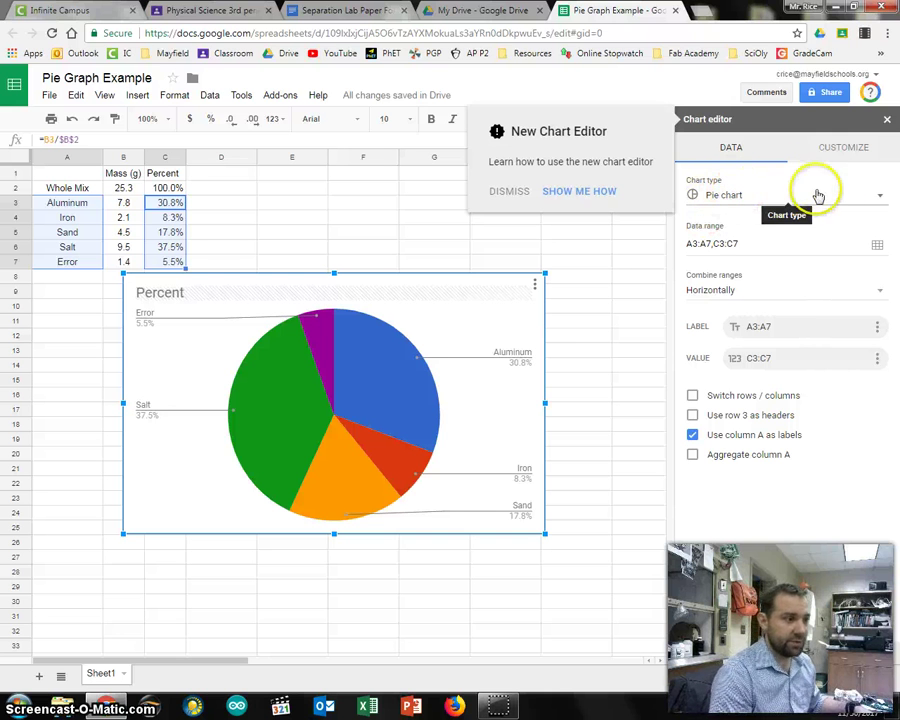
left_click_drag(193, 277, 279, 206)
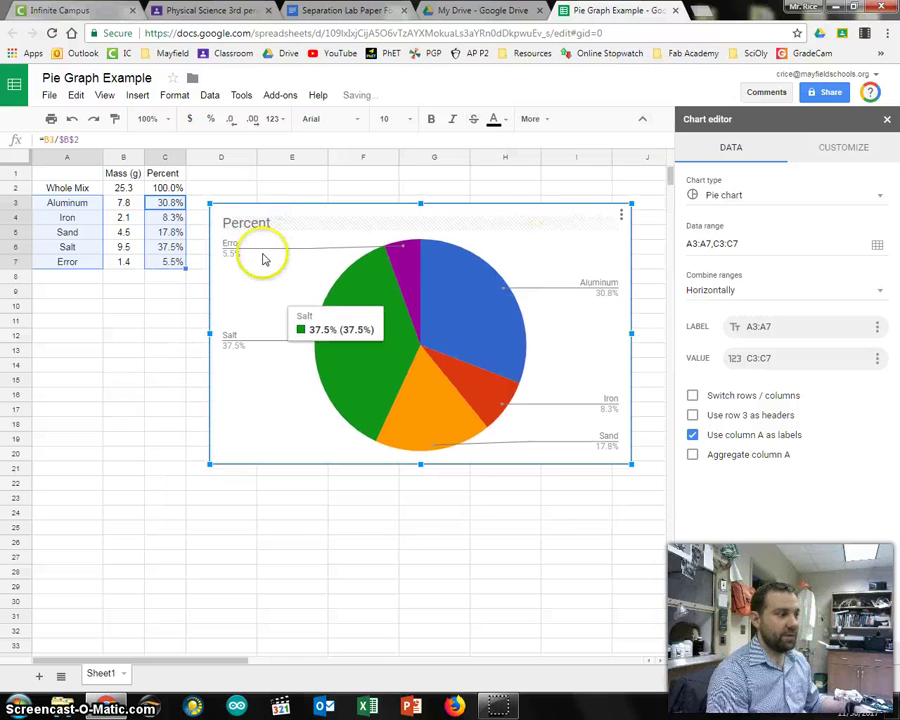
mouse_move(476, 287)
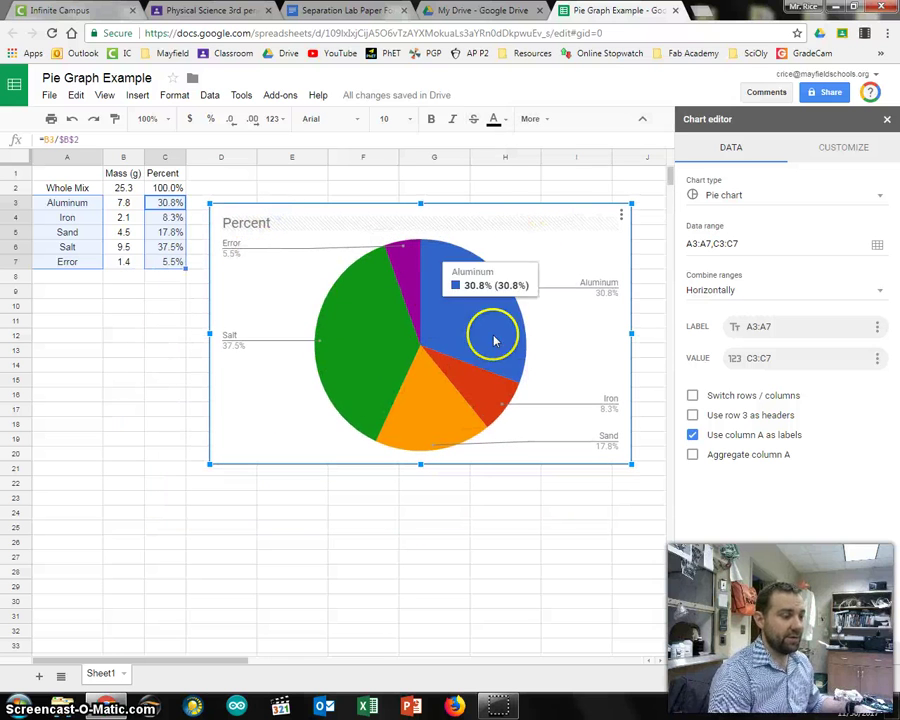
mouse_move(488, 400)
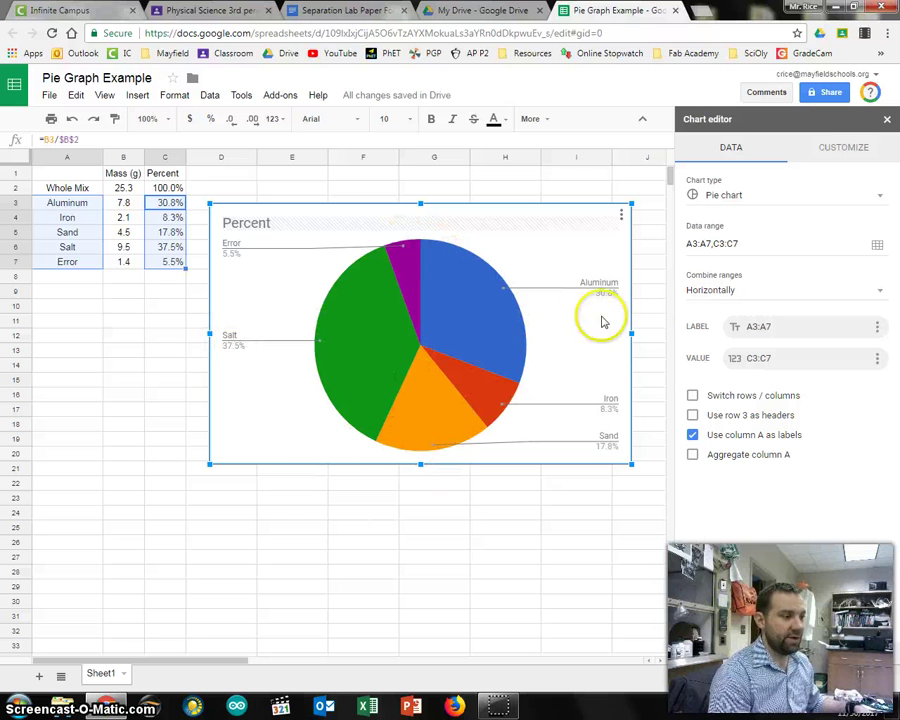
right_click(560, 213)
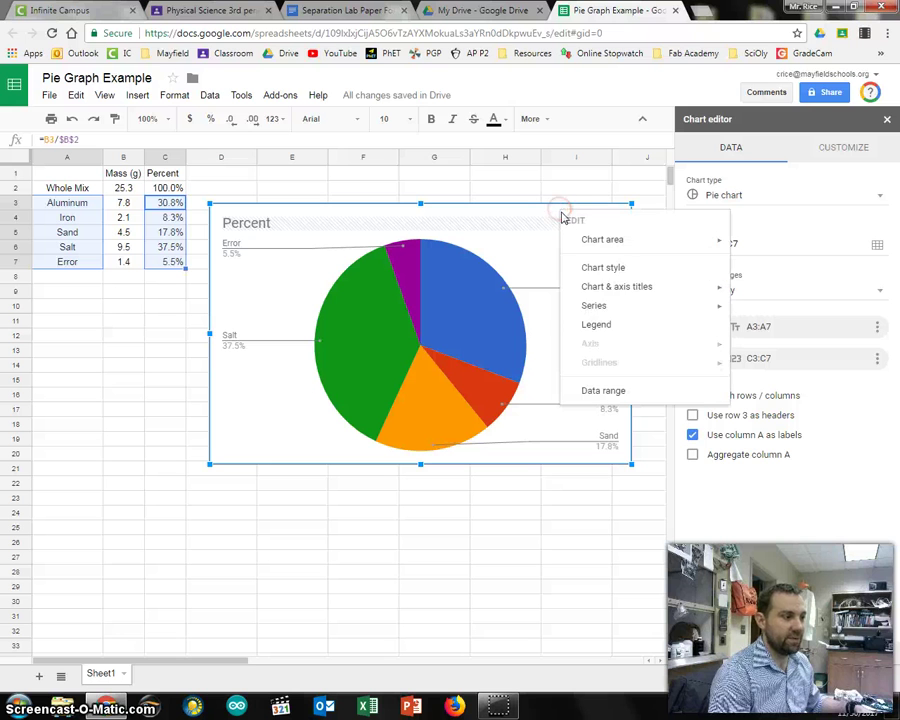
left_click(556, 189)
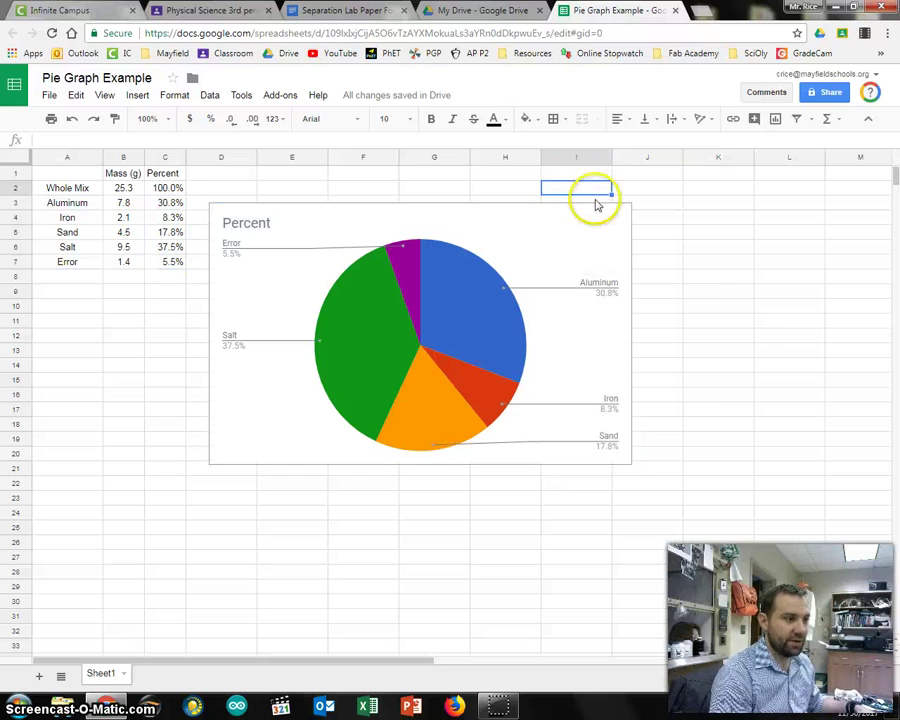
right_click(541, 226)
left_click(668, 484)
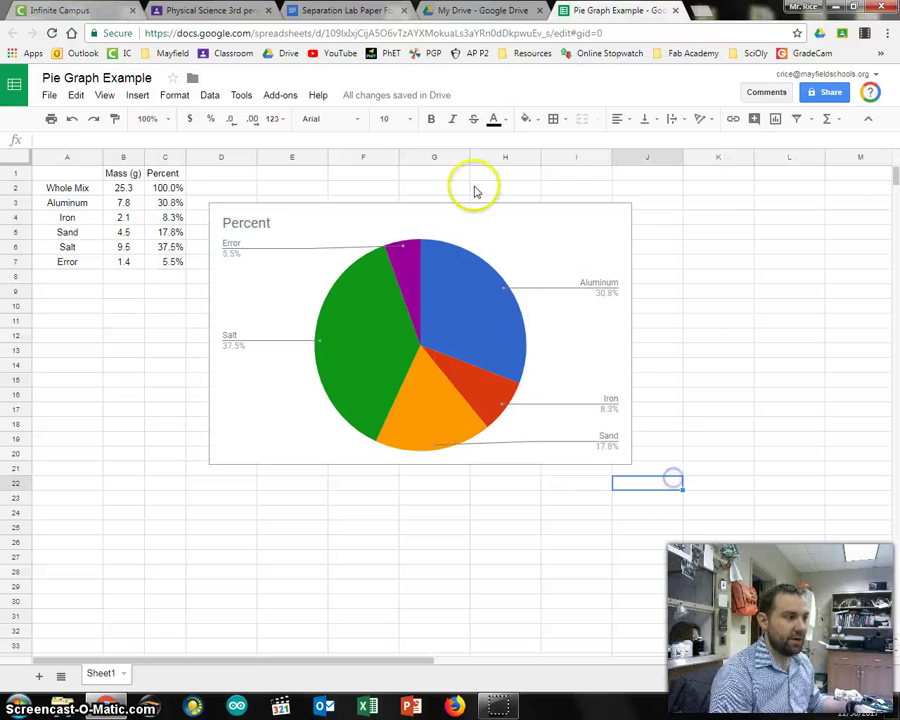
right_click(473, 208)
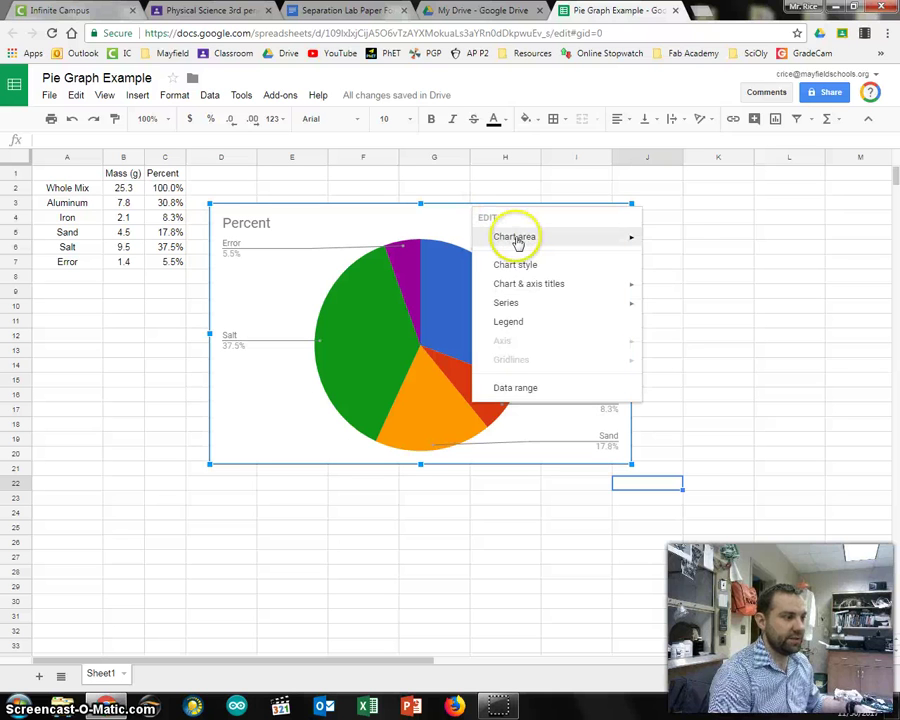
Step: Copy the pie chart, switch to the Separation Lab Paper Format document and add an empty line below the Graph reminder
mouse_move(588, 243)
double_click(427, 212)
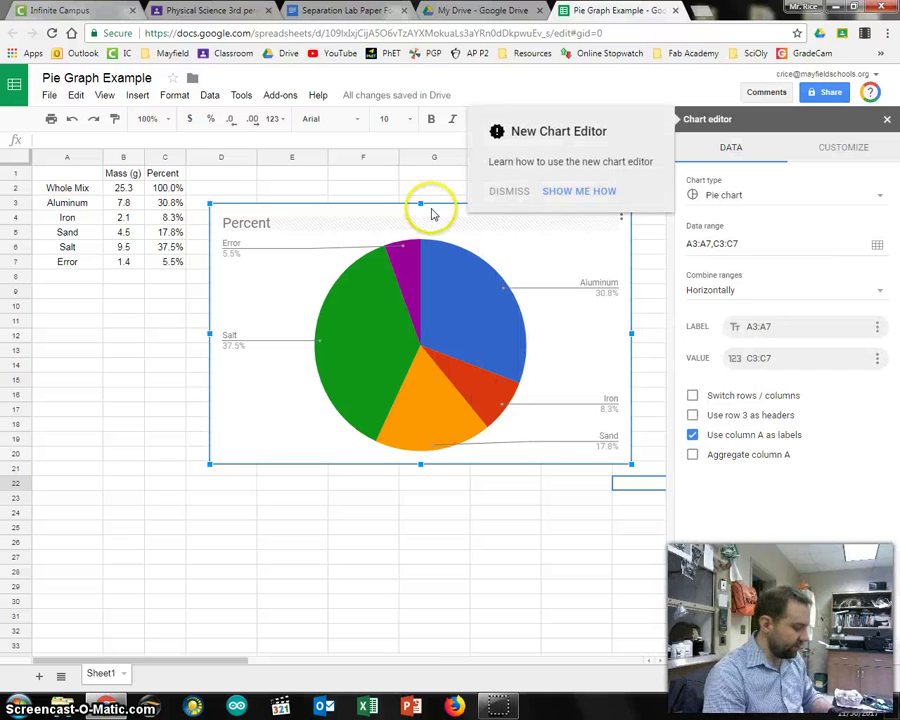
left_click(406, 175)
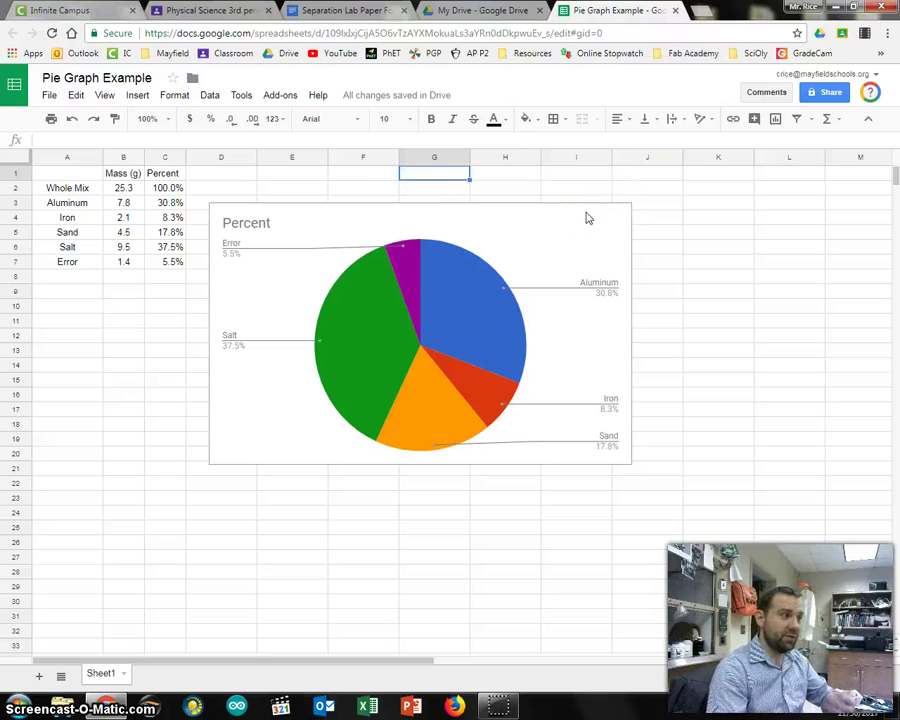
left_click(378, 10)
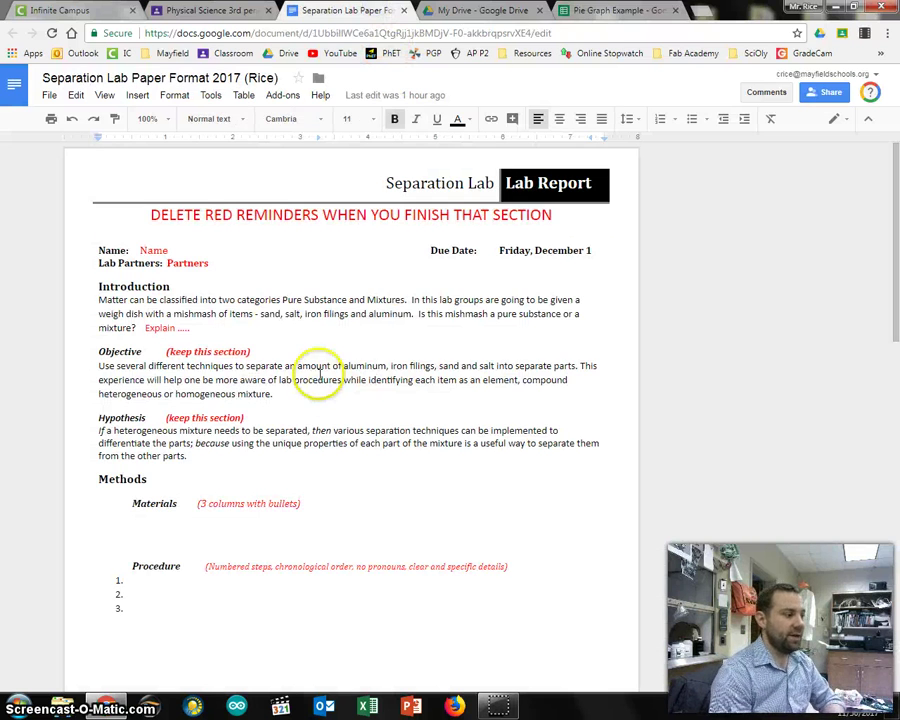
scroll(312, 368, "down", 15)
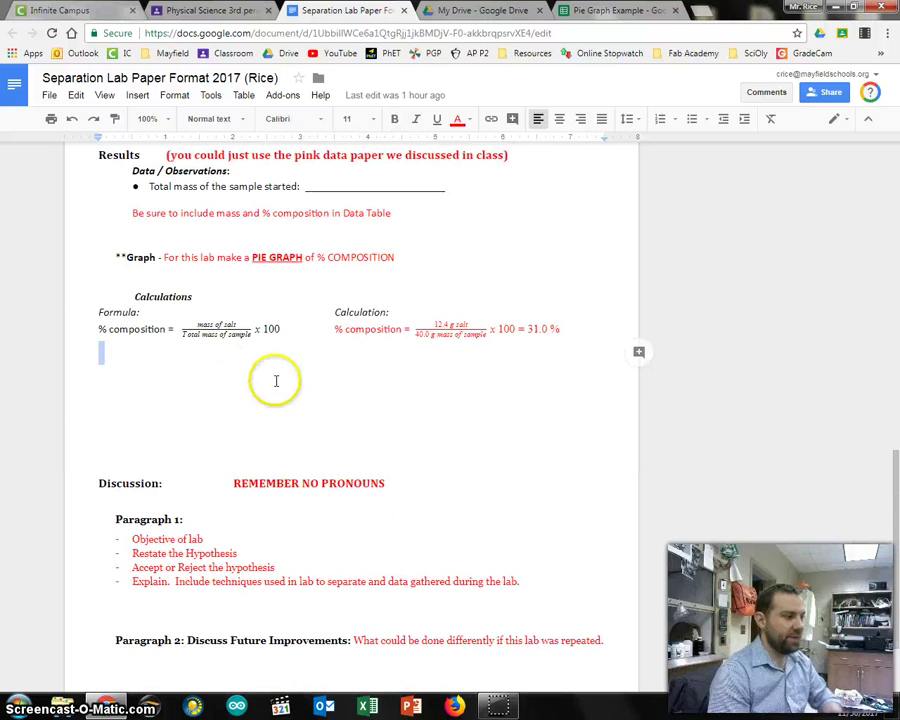
left_click(220, 362)
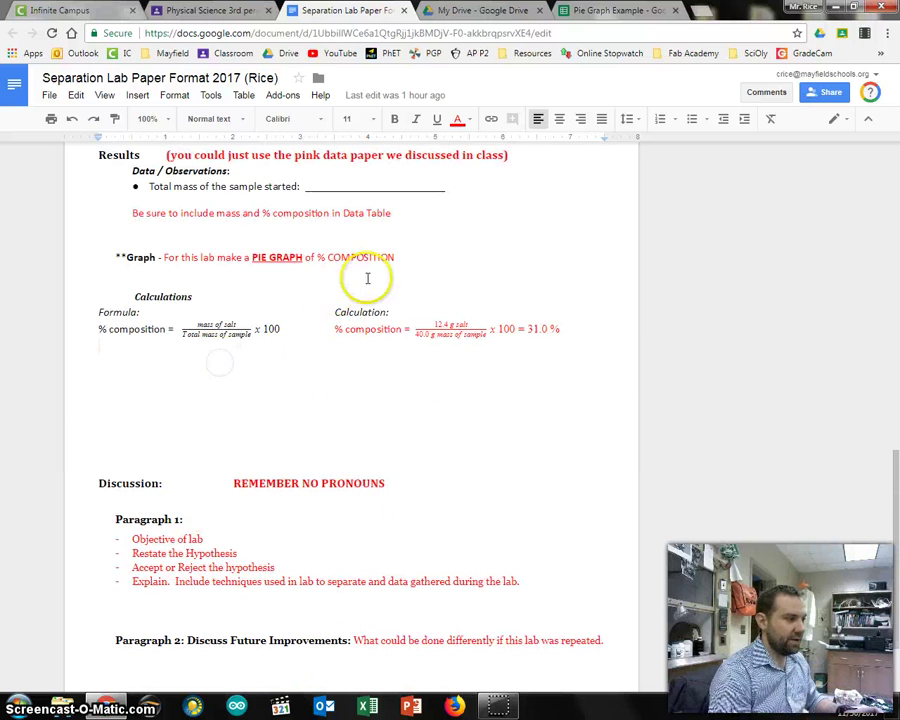
left_click(416, 258)
key("Return")
Step: Paste the pie chart below the Graph reminder, unlinked from the spreadsheet
key("ctrl+v")
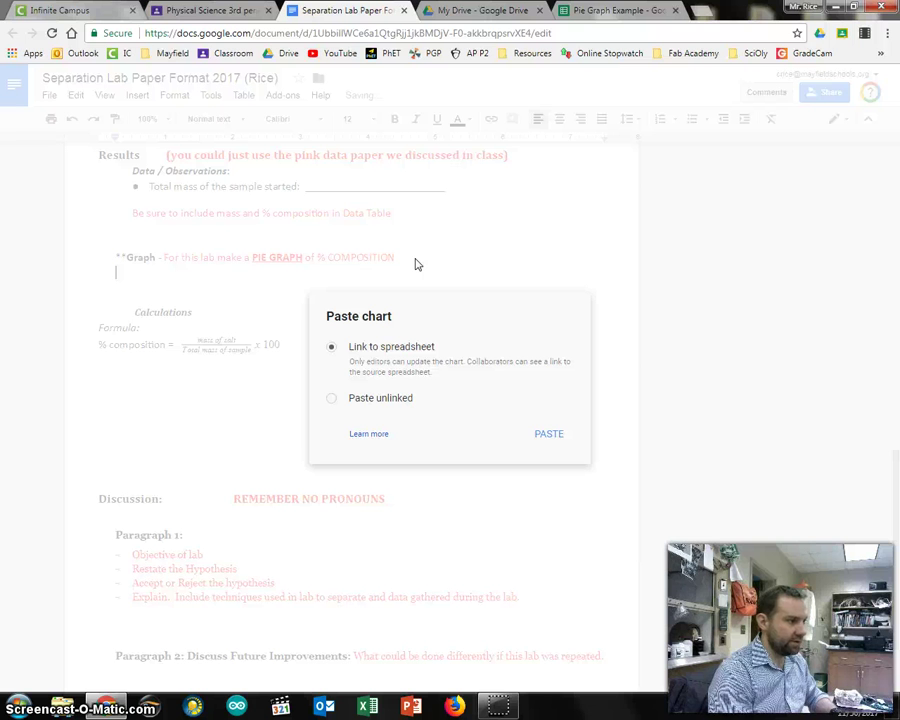
left_click(365, 404)
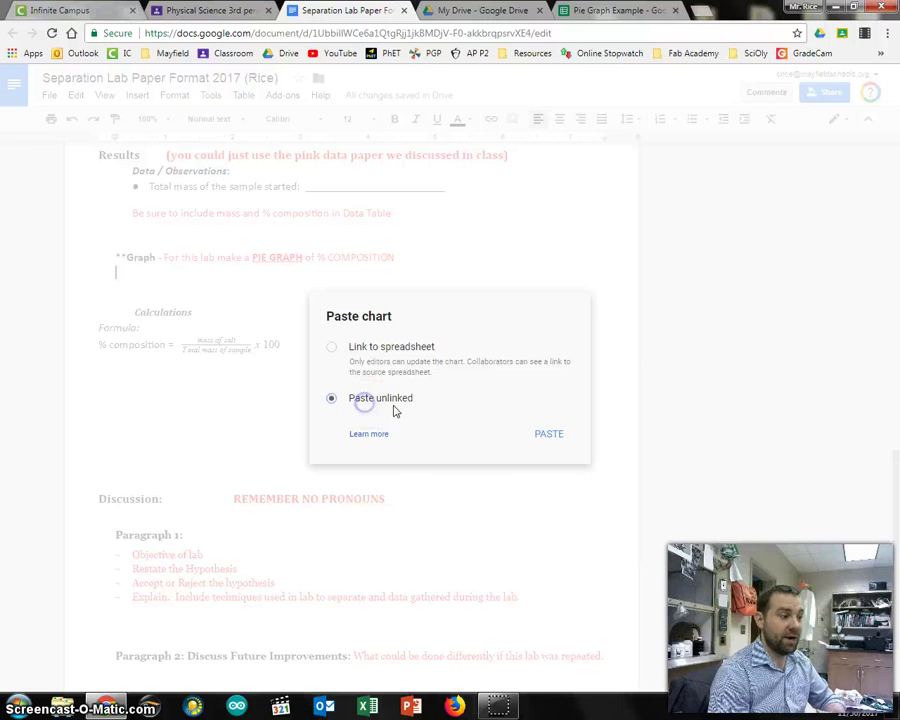
left_click(543, 437)
left_click(512, 334)
left_click(634, 304)
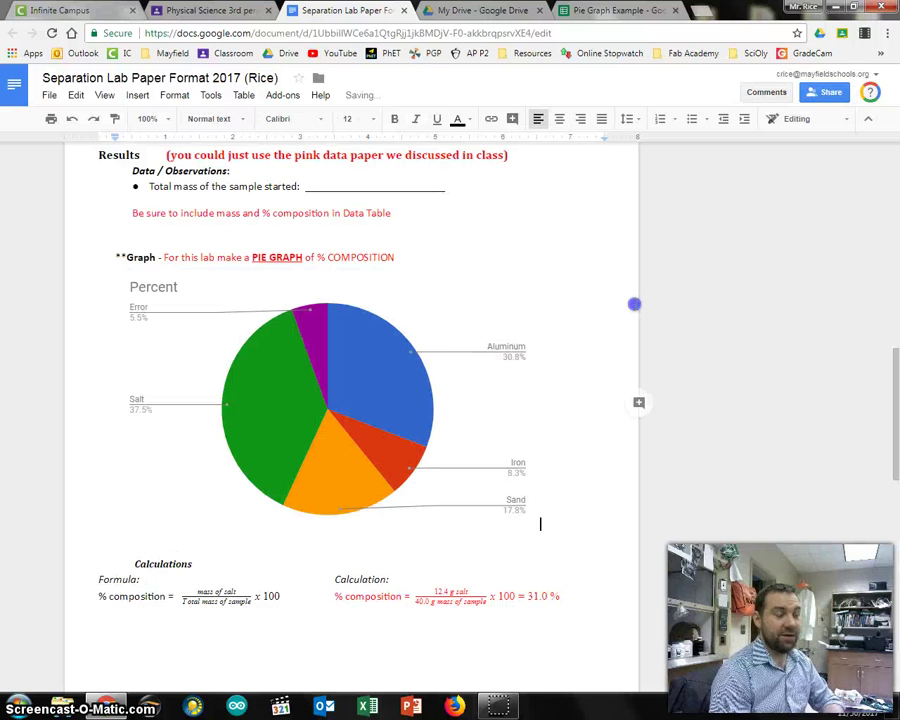